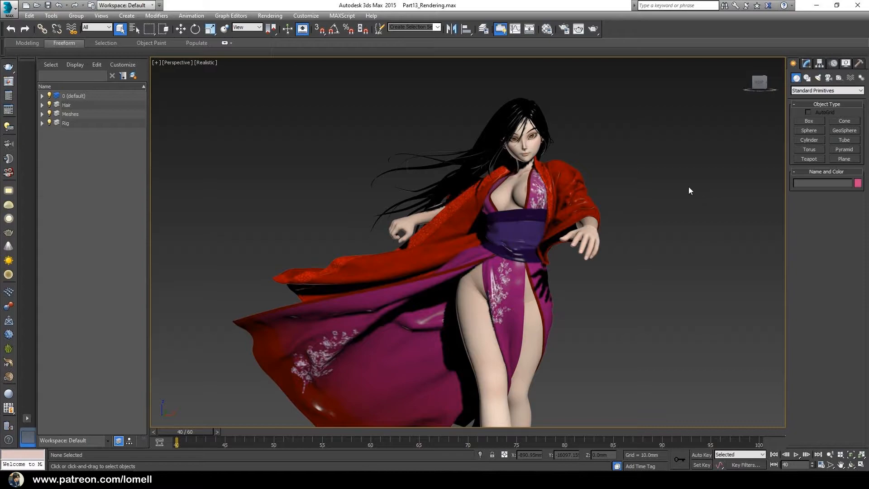
Step: Inspect the character's hair and draping meshes and the finished Mulan_3000px.png reference render
left_click(490, 144)
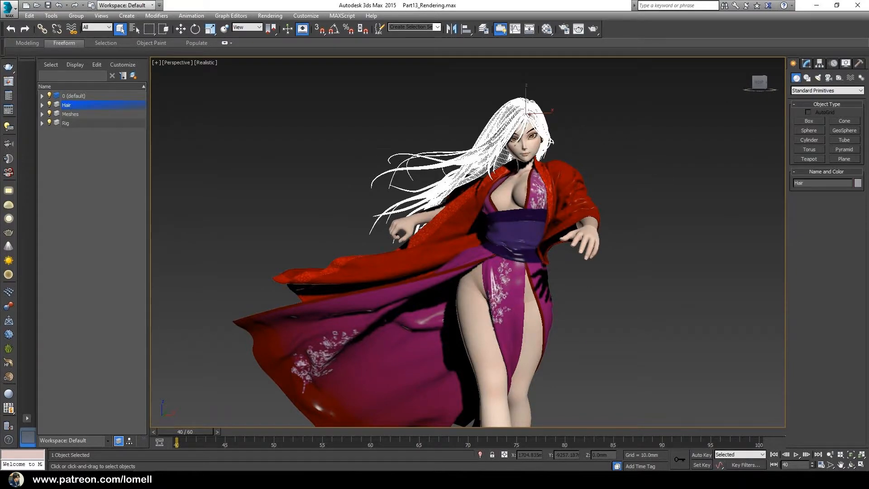
left_click(662, 182)
left_click(510, 302)
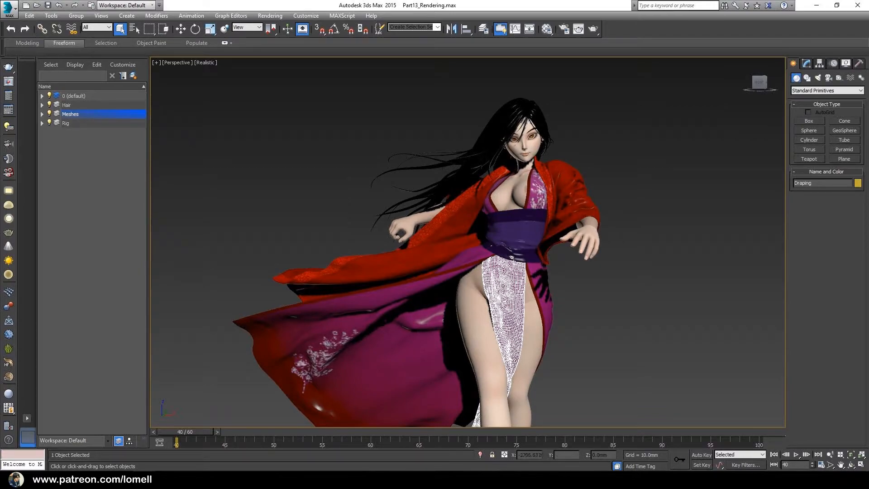
left_click(623, 287)
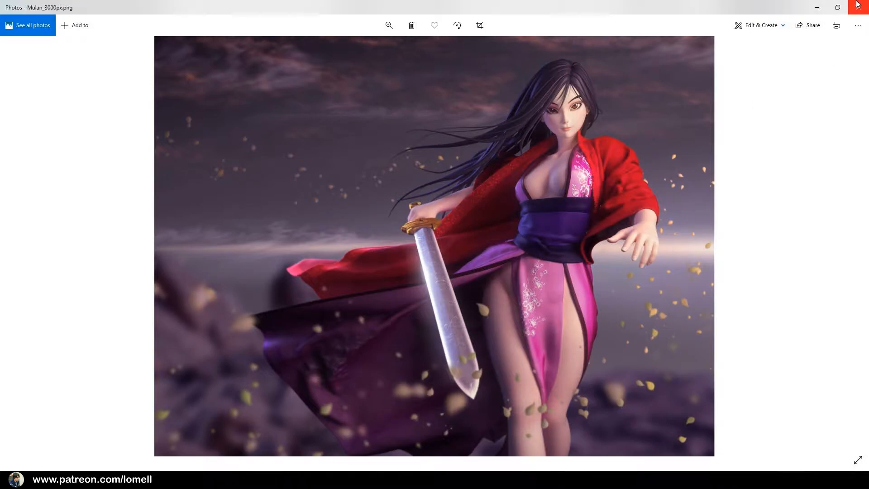
left_click(817, 7)
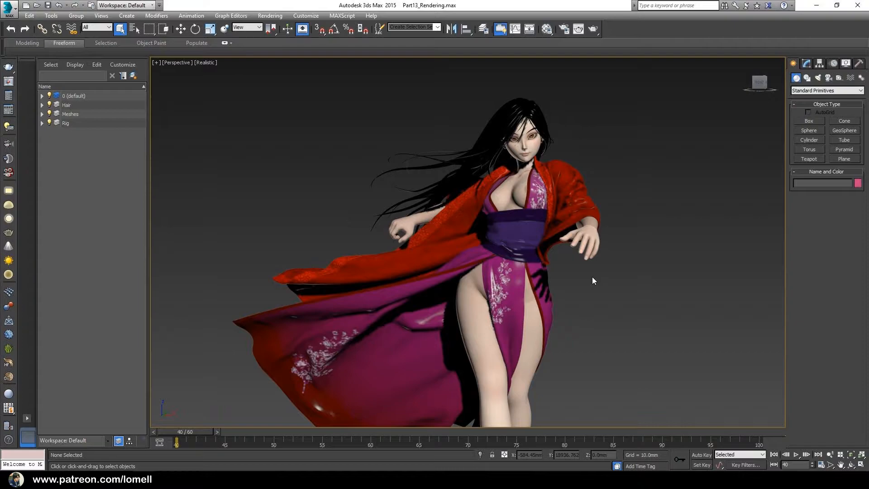
Step: Assign V-Ray Adv 3.00.07 as the production renderer in the render setup
left_click(564, 29)
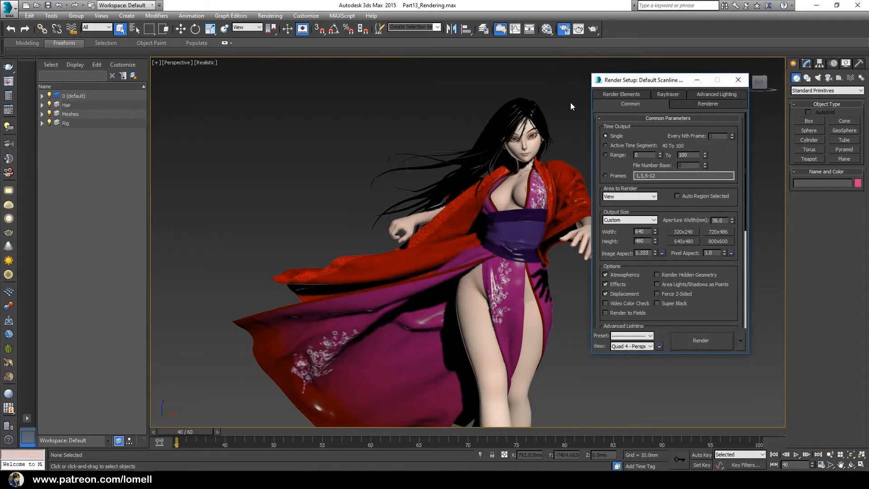
scroll(662, 299, "down", 6)
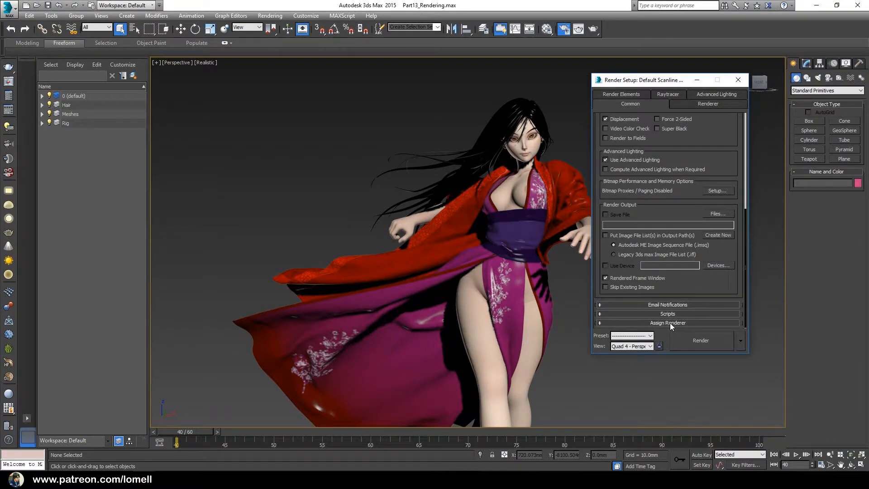
left_click(669, 323)
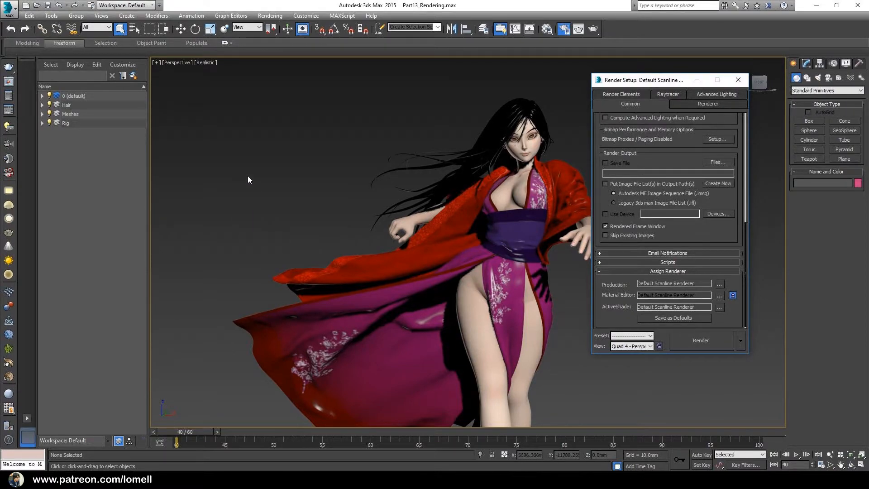
left_click_drag(187, 194, 363, 421)
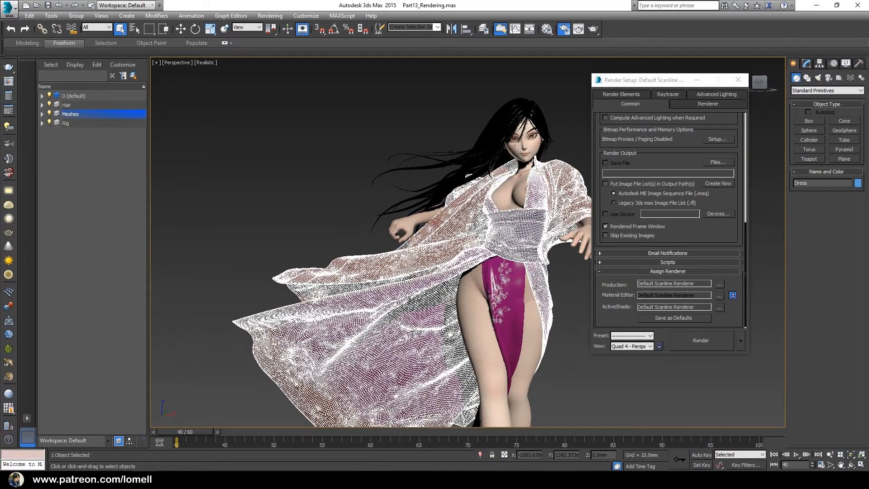
left_click(283, 183)
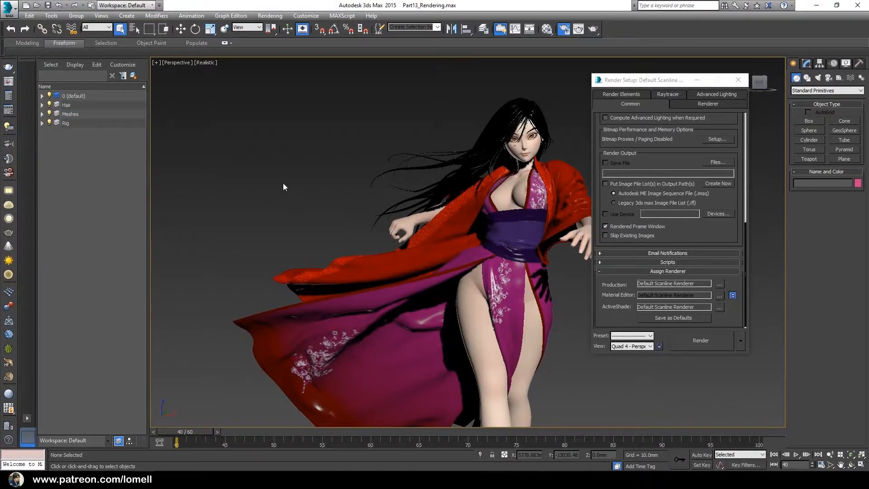
left_click_drag(195, 196, 337, 397)
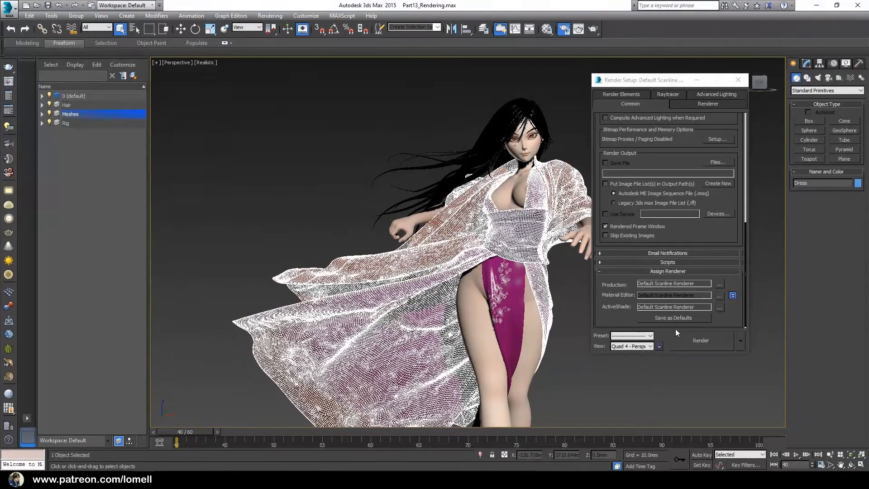
left_click_drag(248, 203, 333, 369)
left_click(720, 285)
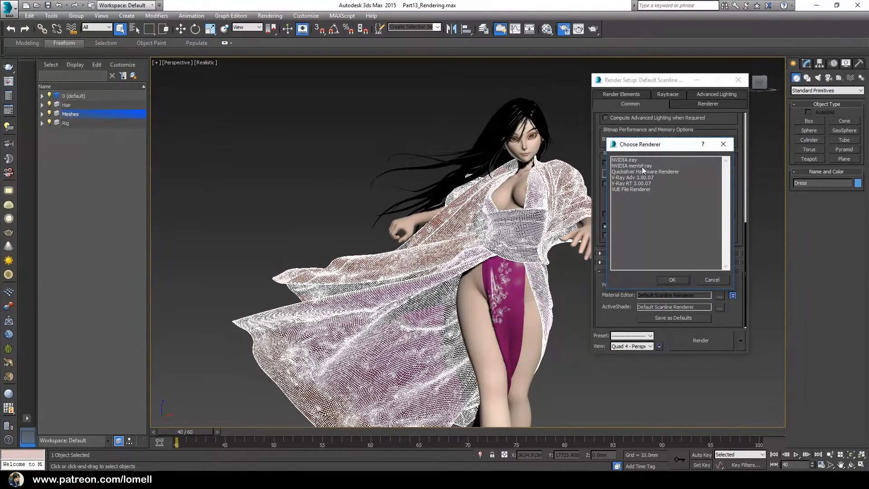
left_click(672, 280)
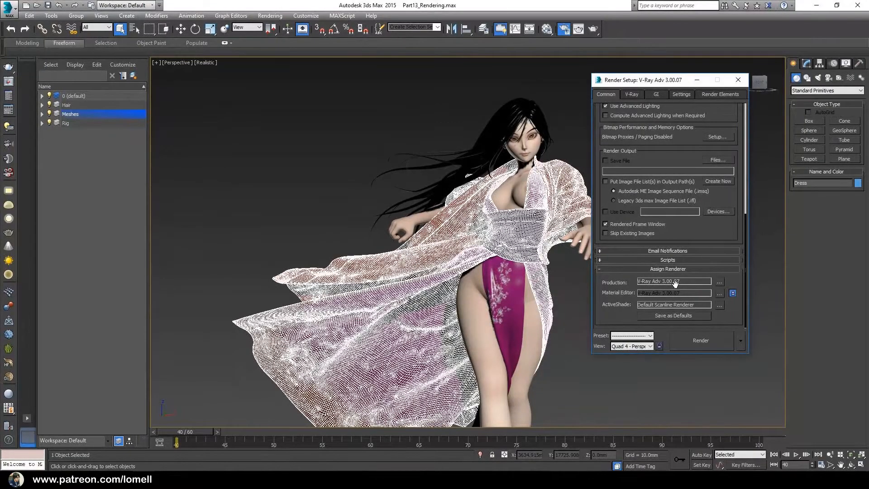
left_click_drag(222, 211, 334, 405)
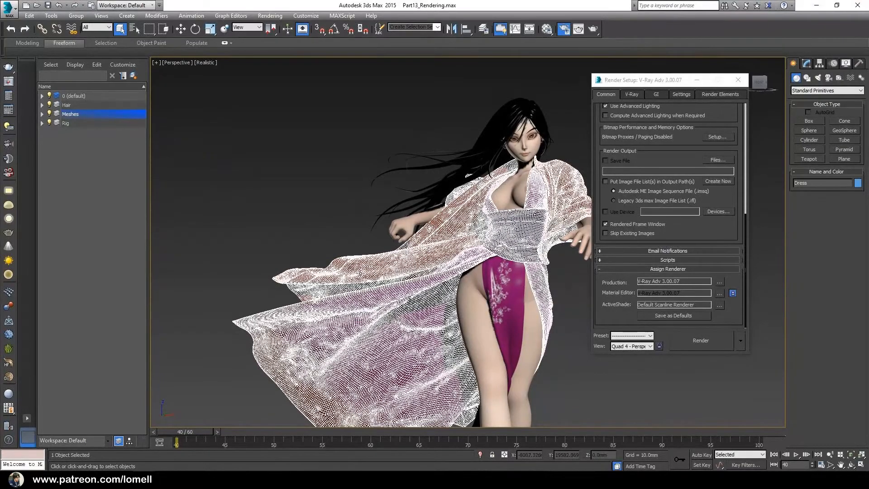
left_click(738, 80)
left_click(671, 310)
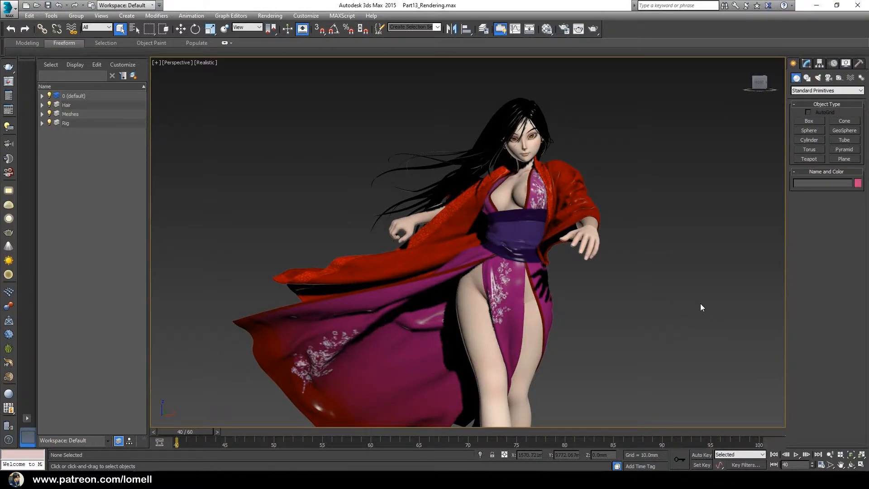
Step: Create a V-Ray physical camera in front of the character, aimed at her with a target distance of about 2417 mm
scroll(634, 292, "down", 10)
key("z")
middle_click_drag(556, 293, 460, 295, "alt")
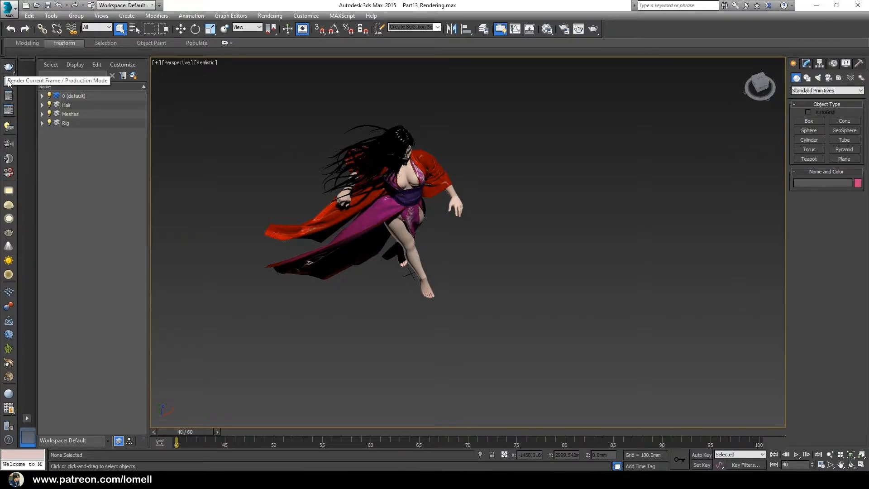
right_click(621, 37)
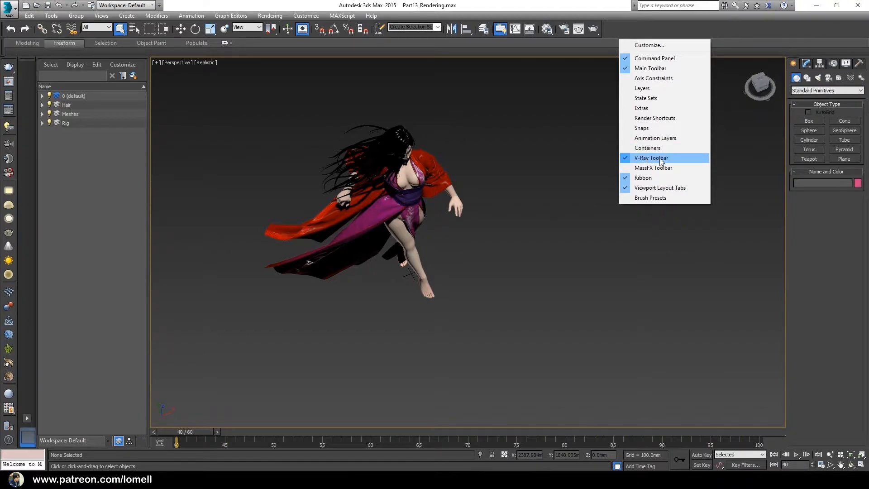
left_click(9, 145)
middle_click_drag(446, 283, 430, 315)
middle_click_drag(502, 362, 493, 334)
mouse_move(533, 374)
left_mouse_down()
mouse_move(358, 236)
mouse_move(347, 180)
left_mouse_up()
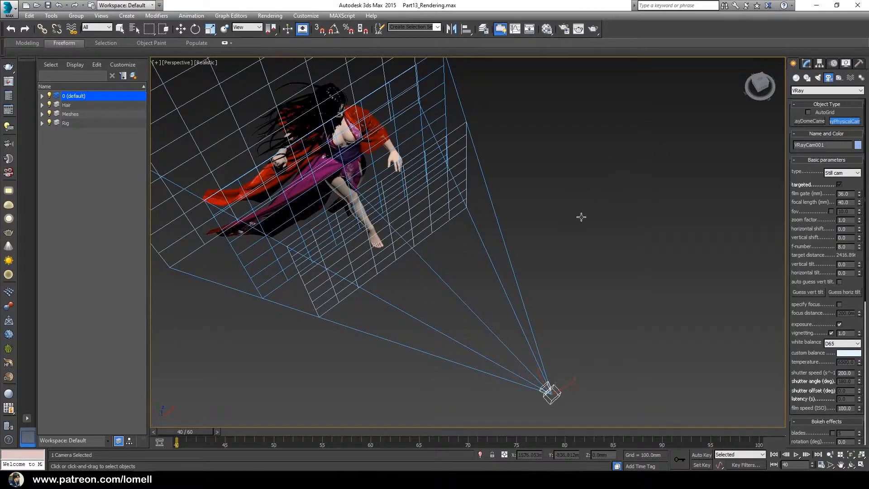
right_click(665, 127)
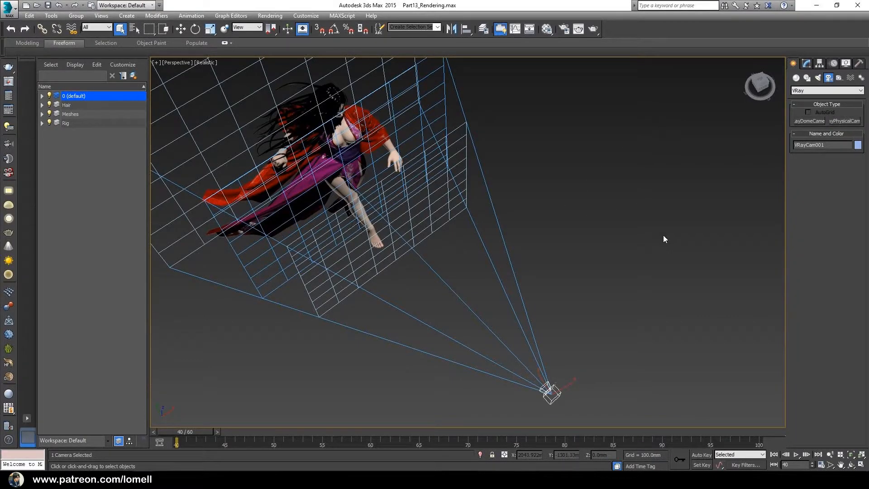
Step: Look through the new V-Ray camera with safe frames shown and frame the character from her head to below the knees
middle_click_drag(640, 255, 572, 250, "alt")
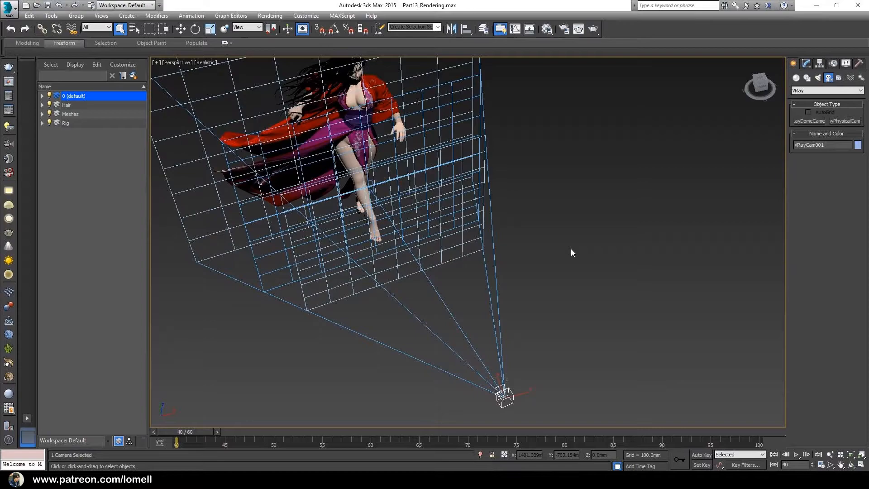
key("c")
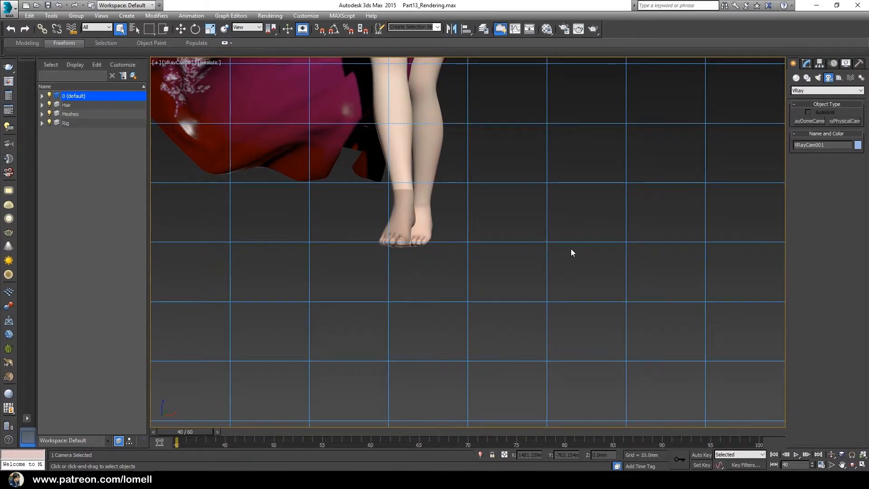
key("shift+f")
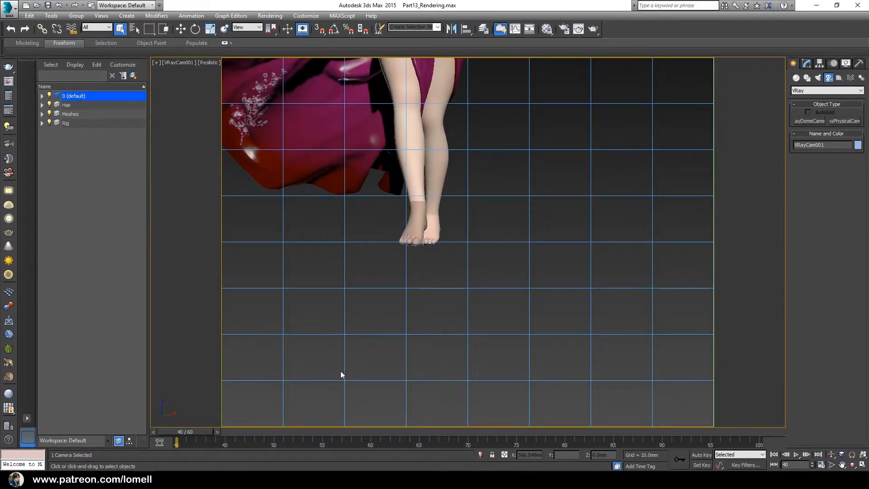
middle_click_drag(495, 169, 573, 351)
middle_click_drag(545, 186, 557, 218)
scroll(539, 243, "up", 1)
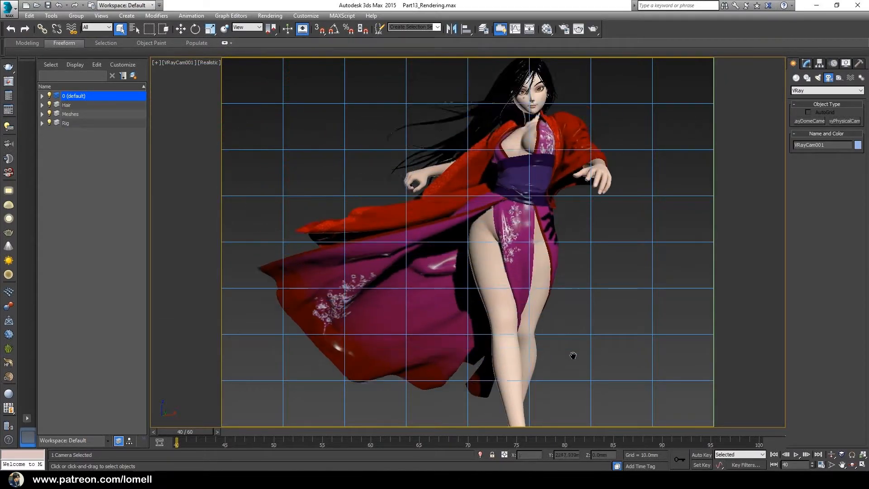
scroll(539, 242, "up", 1)
scroll(555, 221, "up", 3)
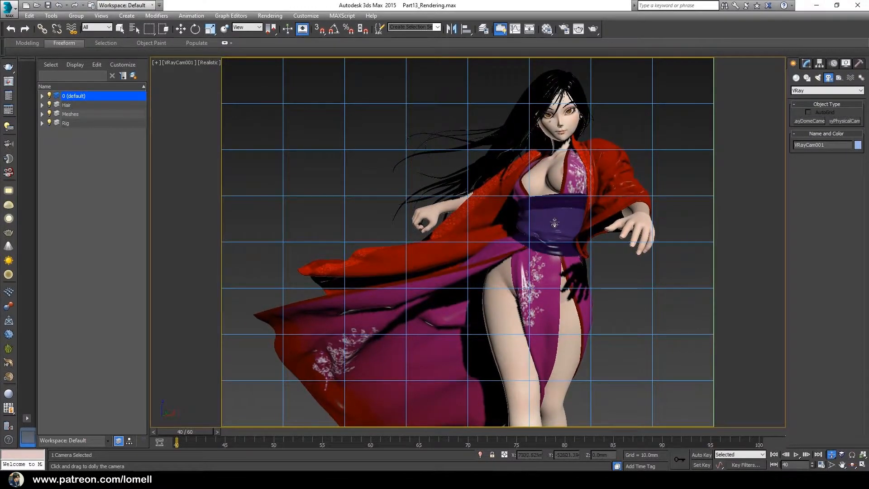
middle_click_drag(553, 213, 537, 233, "alt")
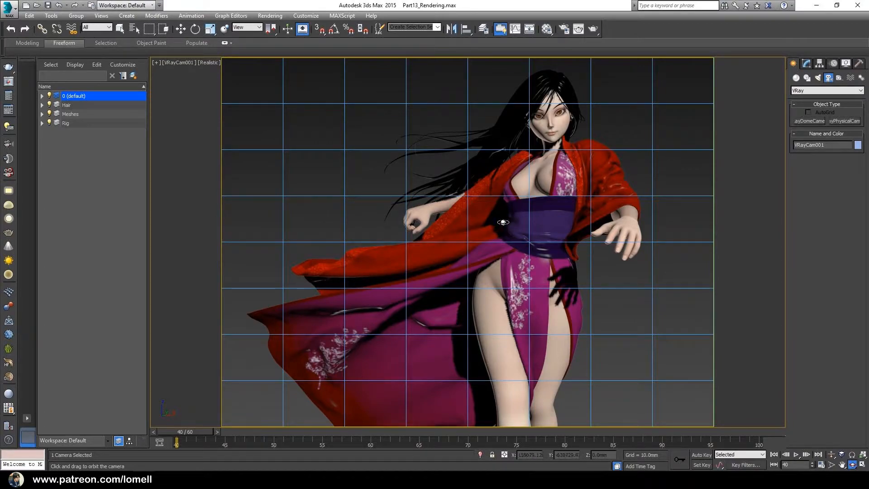
Step: Switch to the four-viewport layout and widen the Front and camera viewports to fill nearly the whole workspace
left_click(863, 468)
right_click(590, 327)
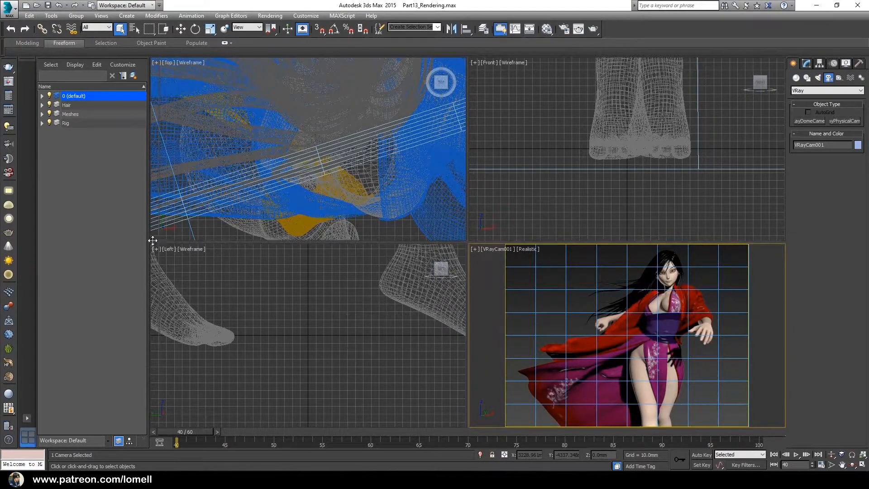
left_click_drag(163, 242, 162, 242)
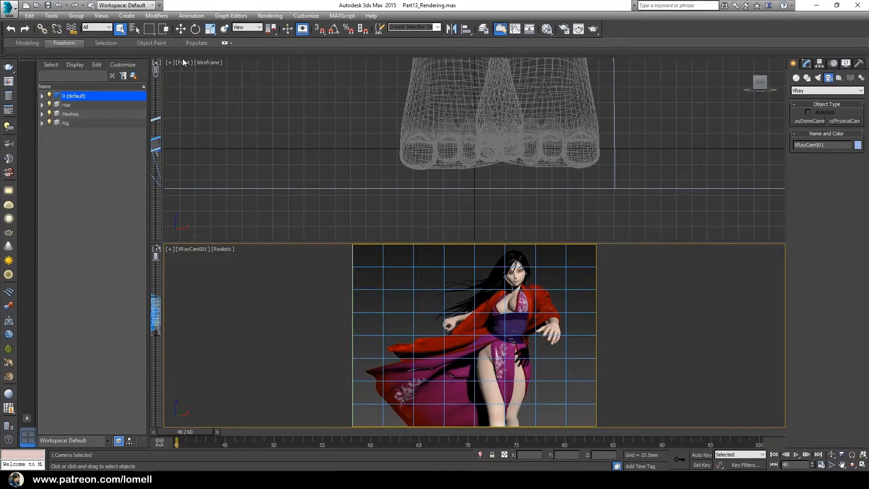
Step: Change the Front viewport to a Realistic-shaded perspective view showing the whole character together with the camera
right_click(313, 98)
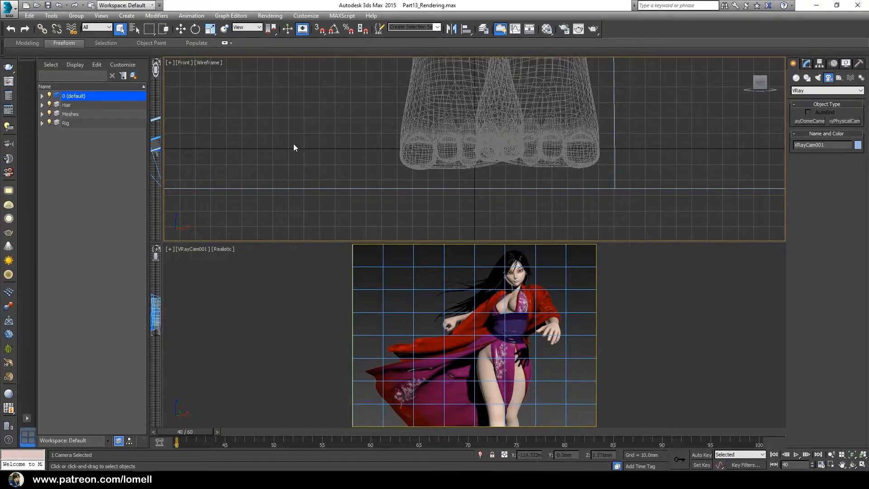
key("p")
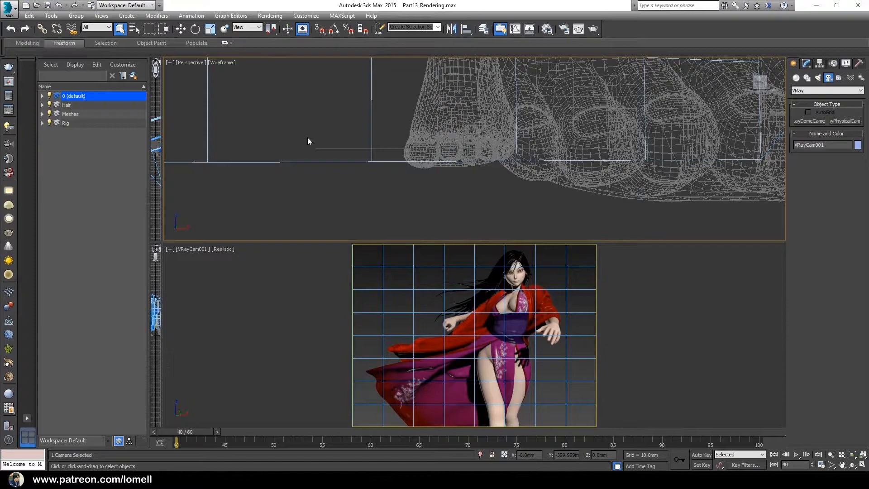
key("F3")
scroll(326, 137, "down", 10)
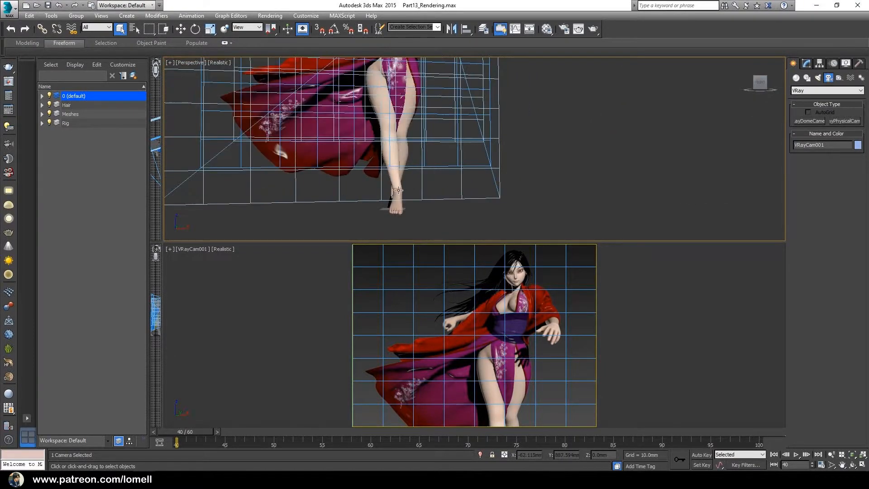
mouse_move(401, 158)
middle_mouse_down("alt")
mouse_move(441, 179)
mouse_move(425, 150)
mouse_move(404, 149)
middle_mouse_up("alt")
scroll(426, 150, "down", 3)
middle_click_drag(404, 149, 444, 167)
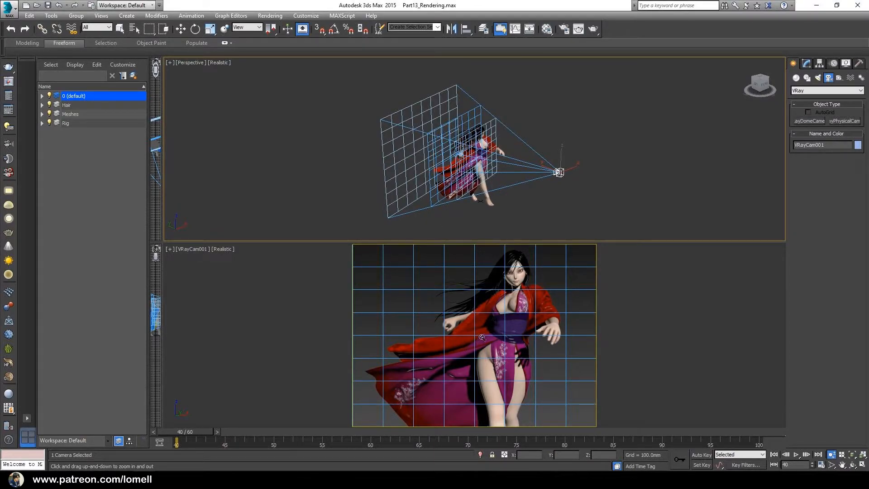
right_click(531, 220)
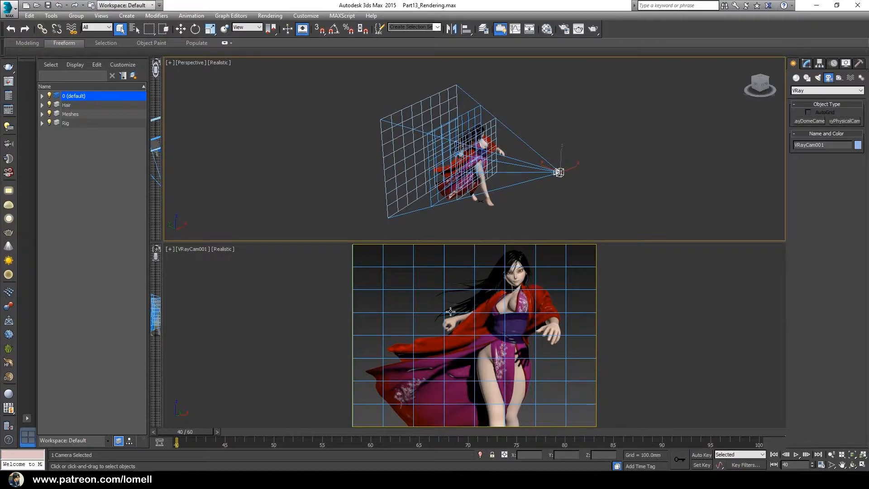
middle_click_drag(567, 155, 572, 187, "alt")
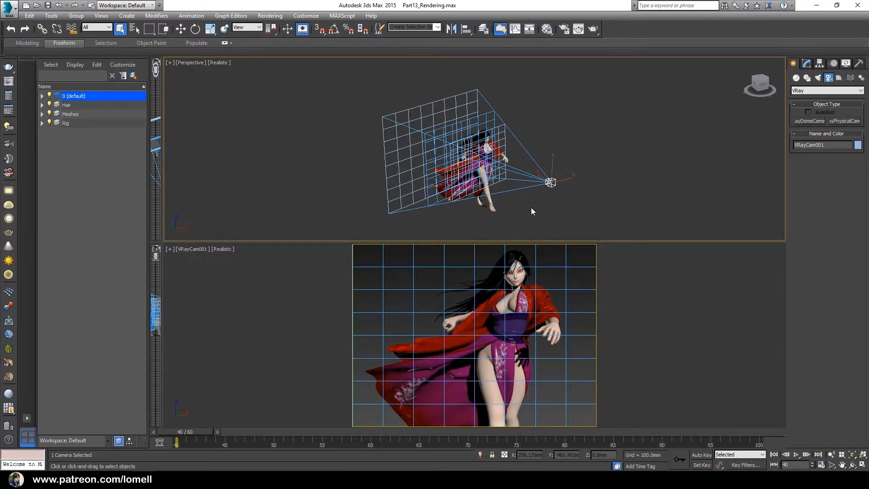
Step: Run a V-Ray test render of the perspective view and move the frame buffer clear of the viewports
left_click(7, 69)
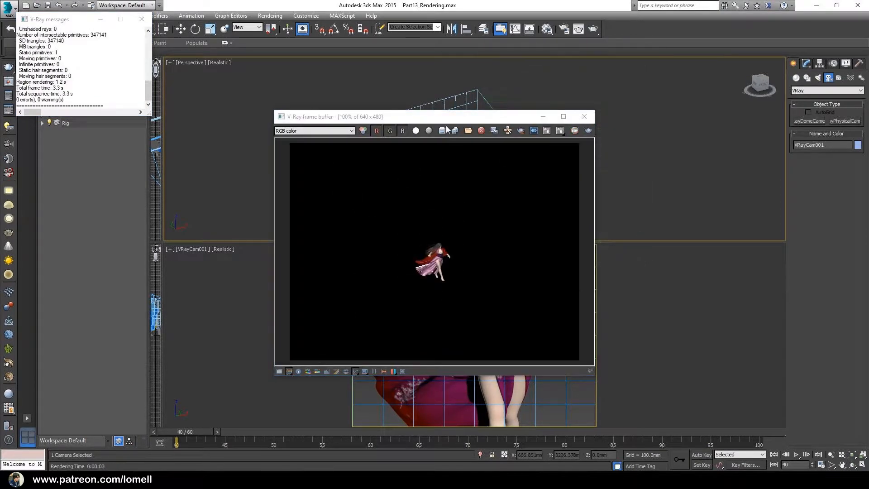
left_click_drag(447, 118, 228, 154)
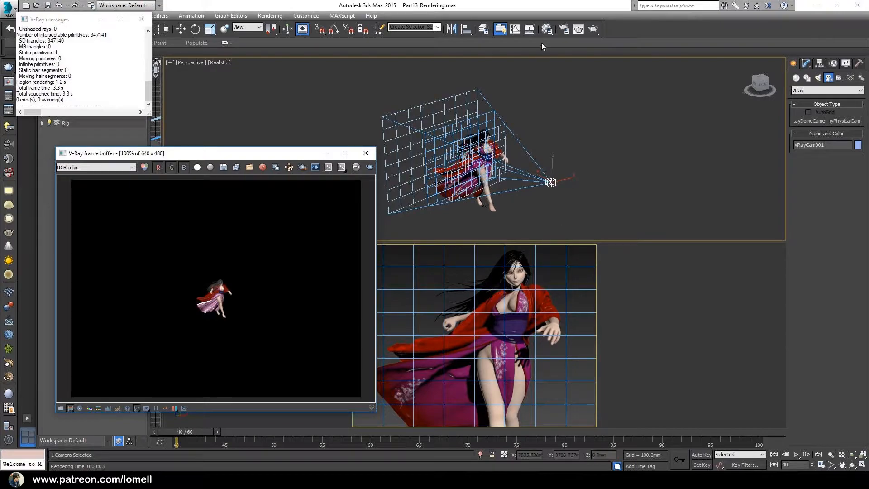
Step: Open the render setup and choose Quad 4 - VRayCam001 as the view to render
left_click(565, 31)
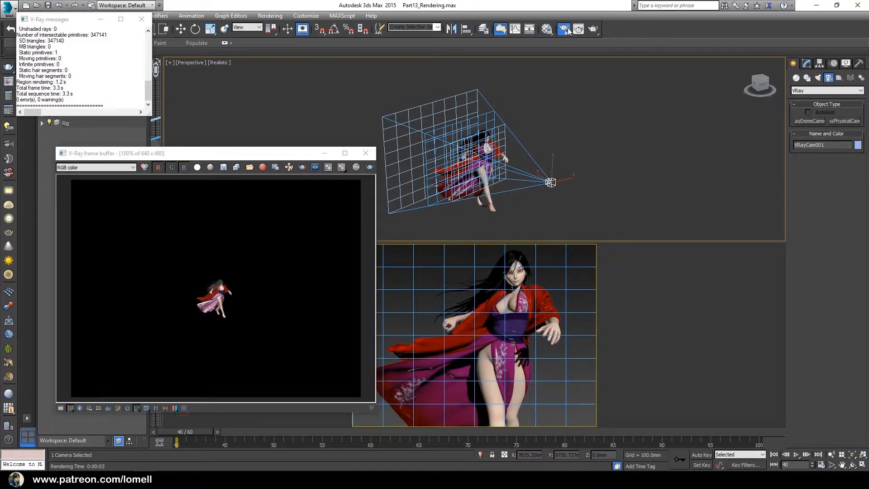
left_click_drag(623, 81, 641, 64)
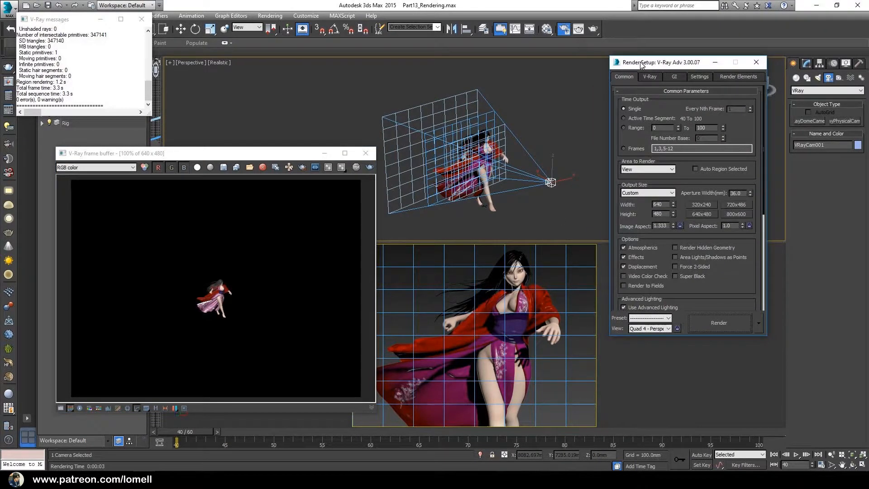
left_click(669, 329)
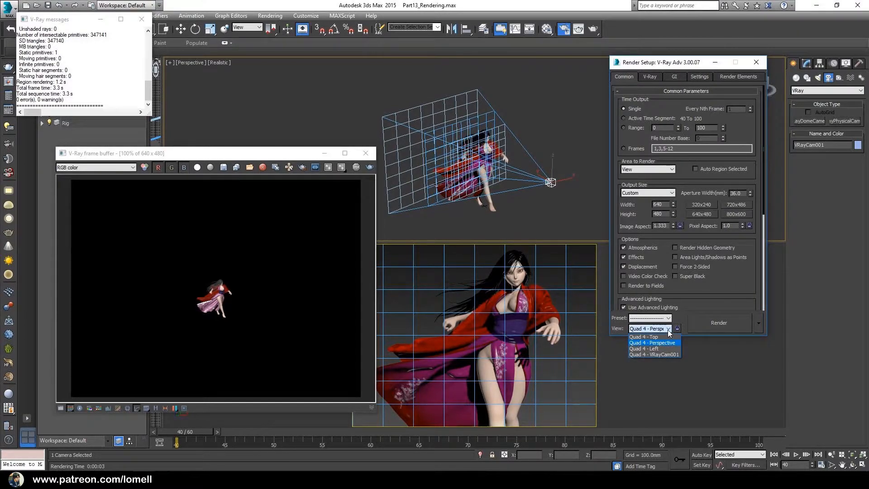
left_click(664, 354)
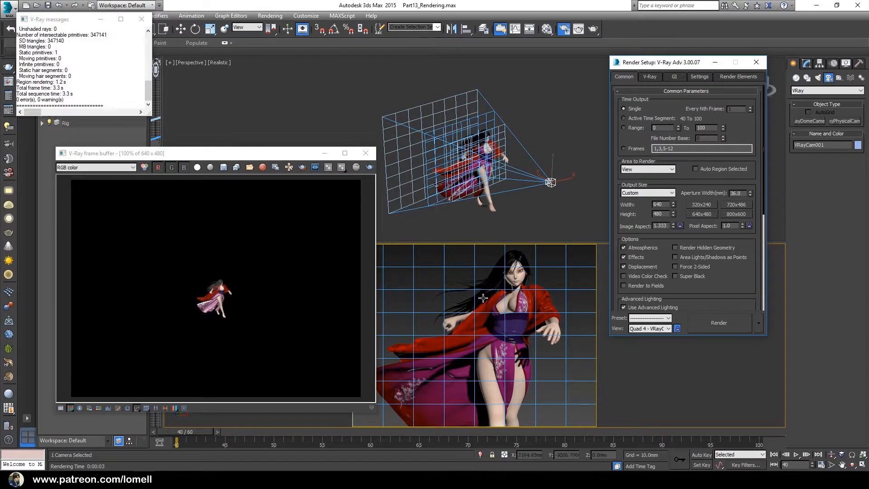
Step: Move the V-Ray messages window out of the way, render the camera view and close the render setup
left_click_drag(74, 19, 87, 333)
left_click(137, 191)
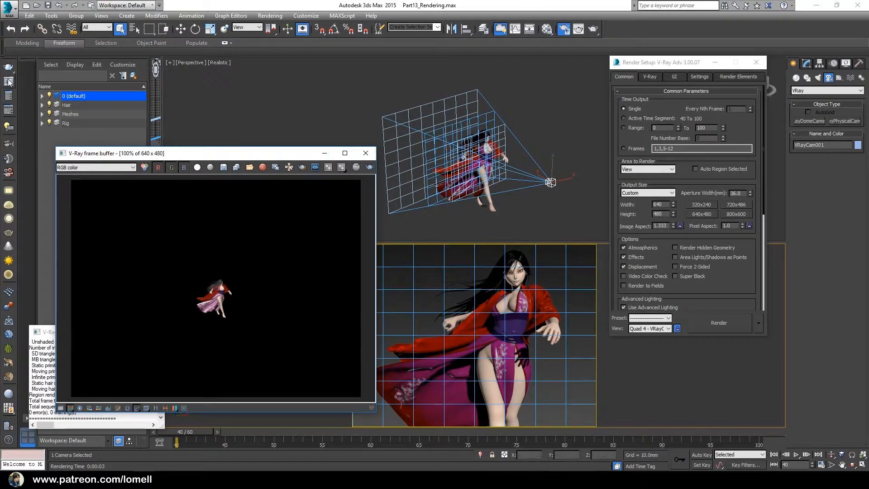
left_click(725, 322)
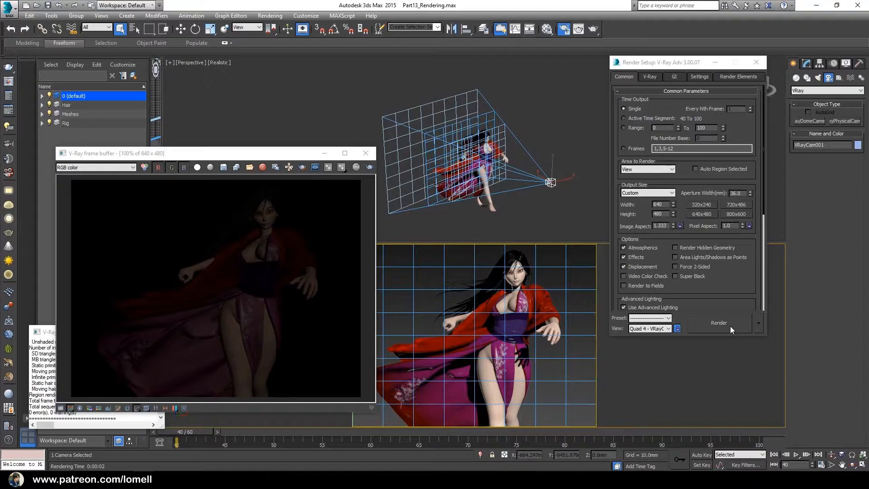
left_click(756, 62)
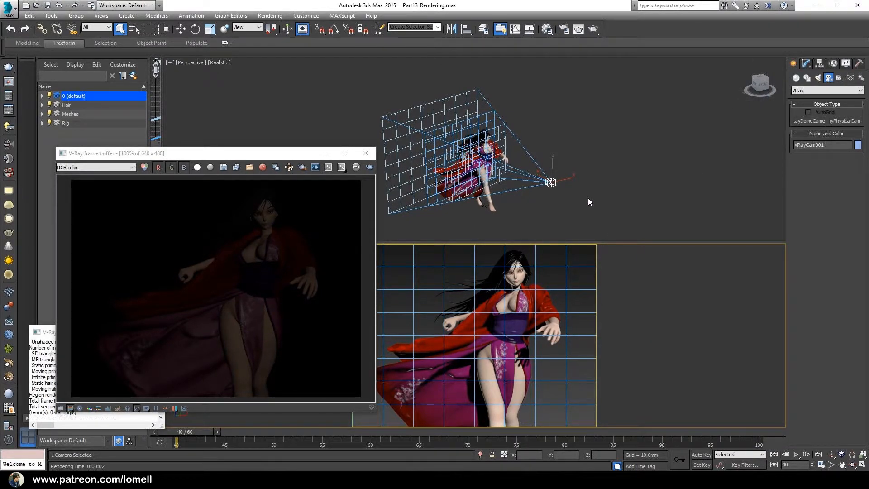
Step: Assign VRay Exposure Control as the exposure control in the environment settings
left_click(267, 16)
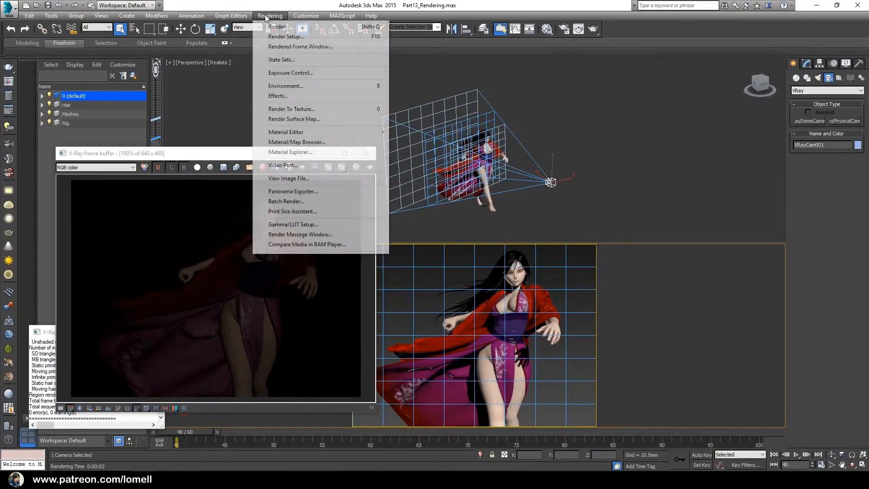
left_click(292, 87)
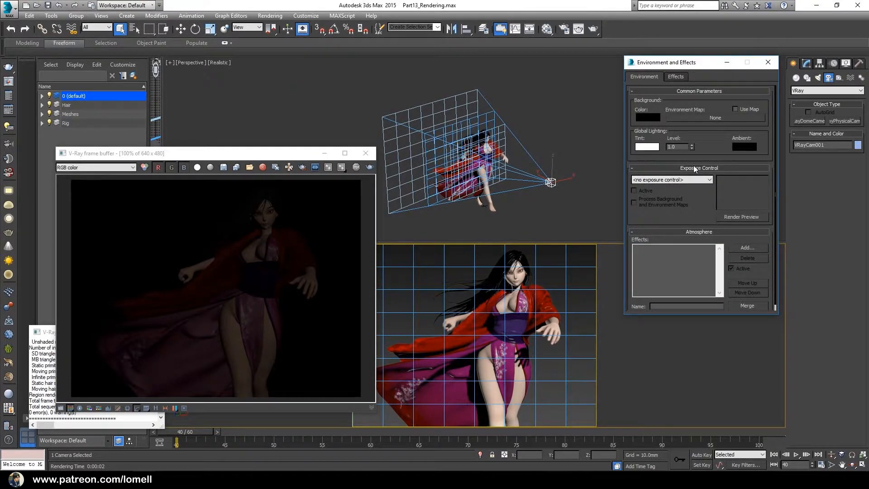
left_click(683, 180)
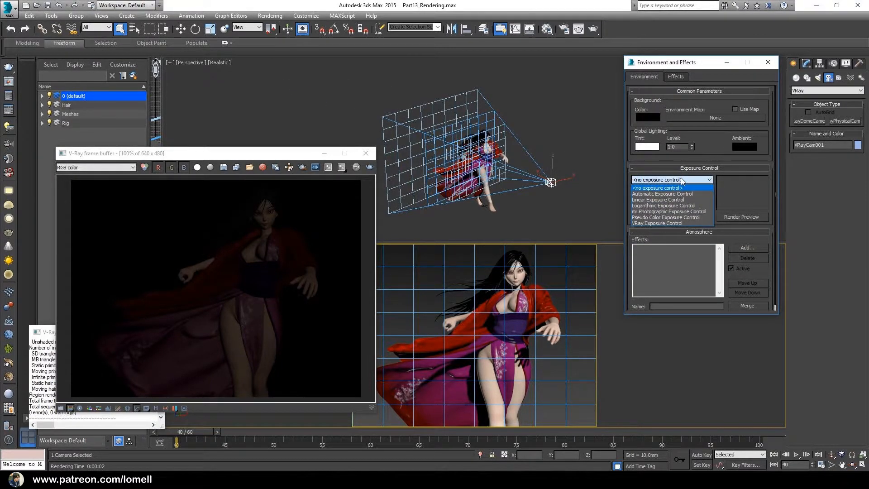
left_click(661, 224)
left_click_drag(652, 269, 643, 180)
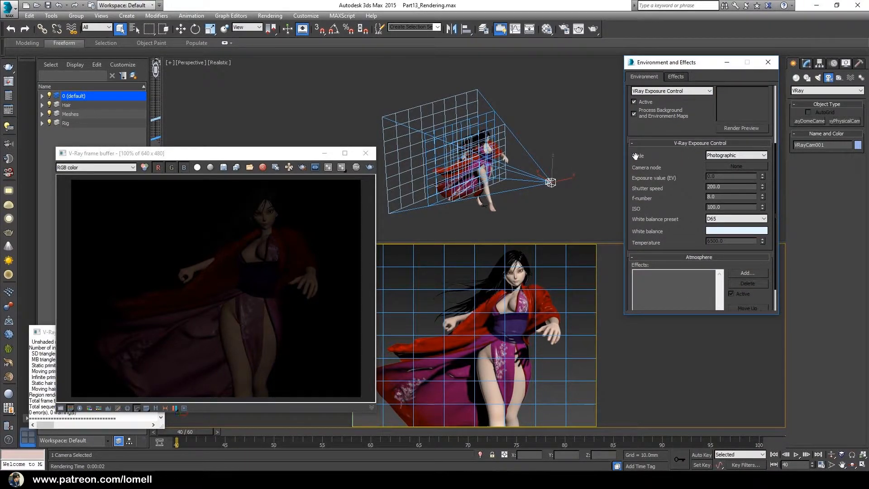
Step: Set the V-Ray exposure mode to From VRay camera with VRayCam001 as its camera node, and close the environment settings
left_click(722, 155)
left_click(724, 164)
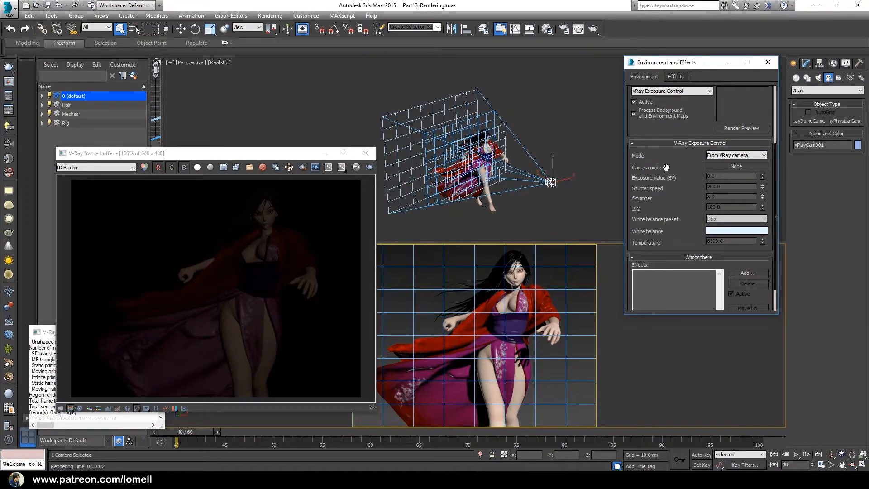
left_click(743, 166)
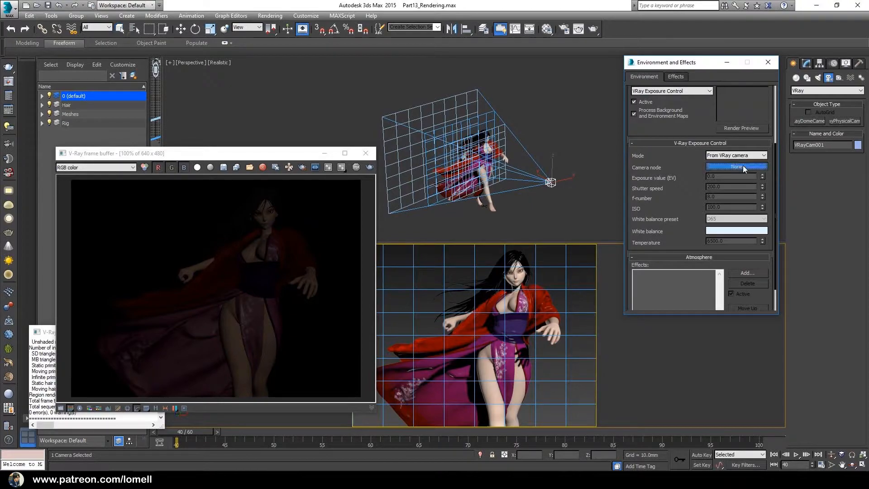
left_click(550, 183)
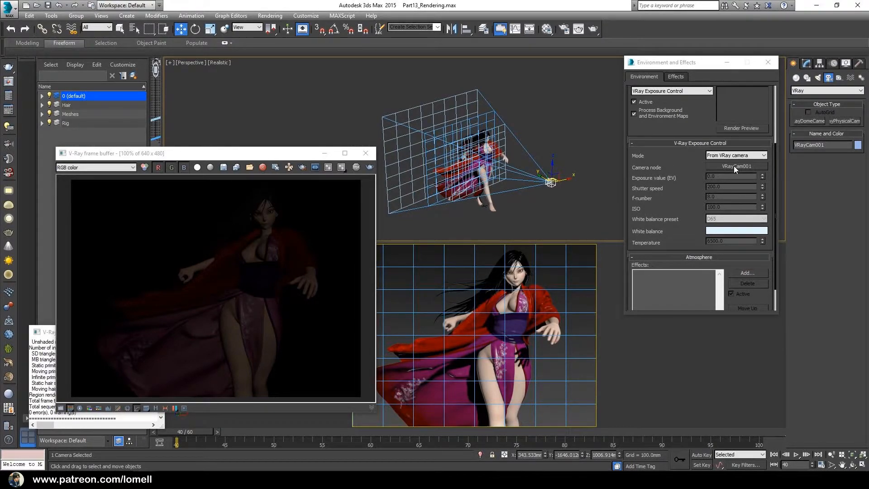
left_click(768, 62)
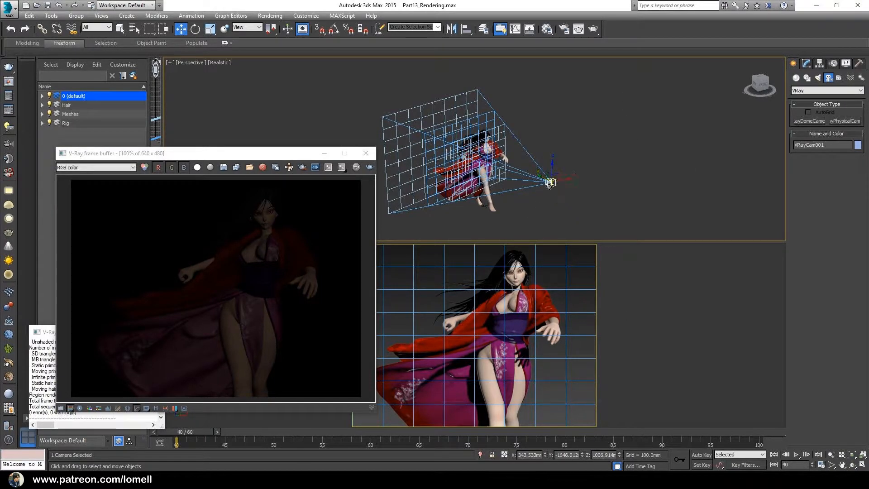
Step: Set the V-Ray camera's shutter speed to 45 and its film speed (ISO) to 600
left_click(808, 63)
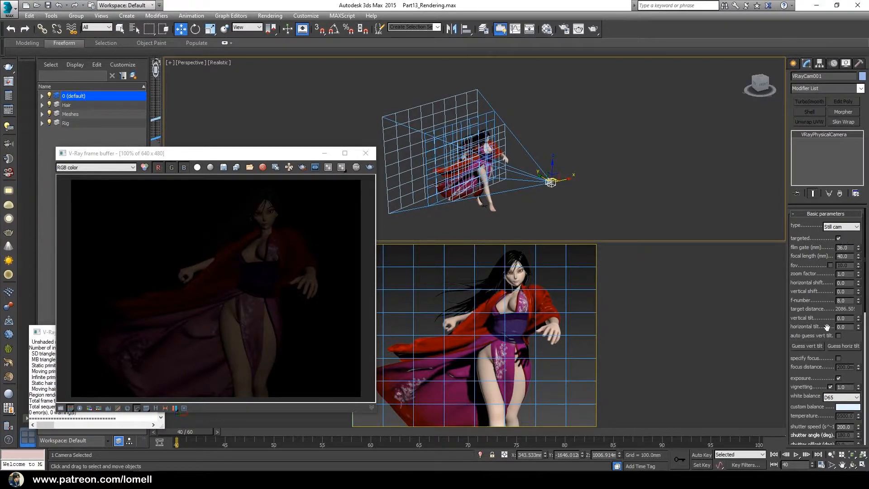
left_click_drag(797, 319, 803, 235)
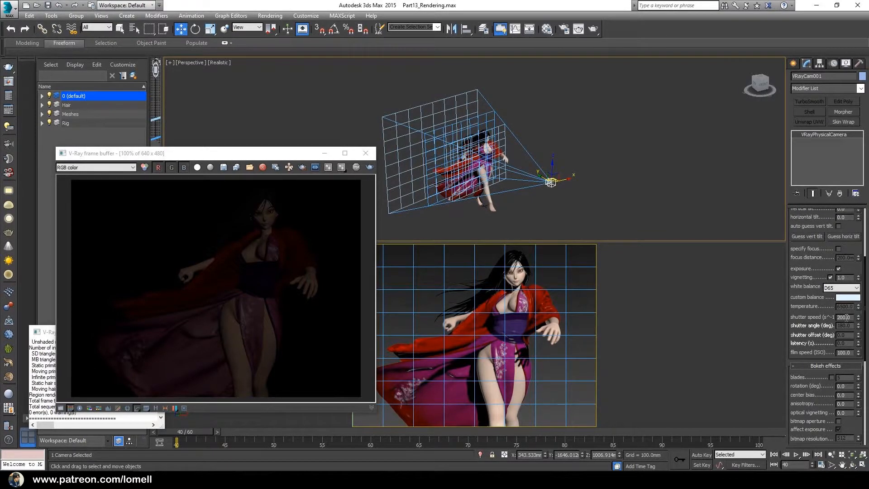
double_click(853, 316)
type("45")
type("6")
Step: Render the camera view again, deselect the camera and place the frame buffer clear of the viewports
left_click_drag(285, 153, 361, 103)
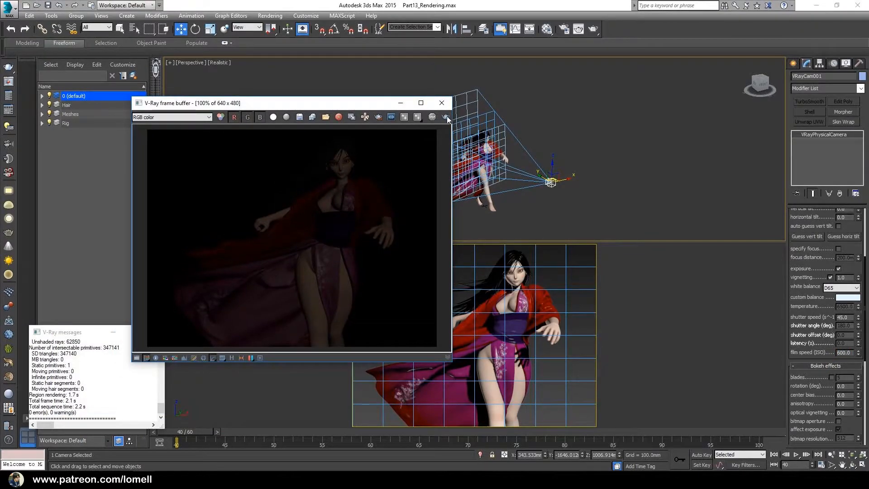
left_click(446, 117)
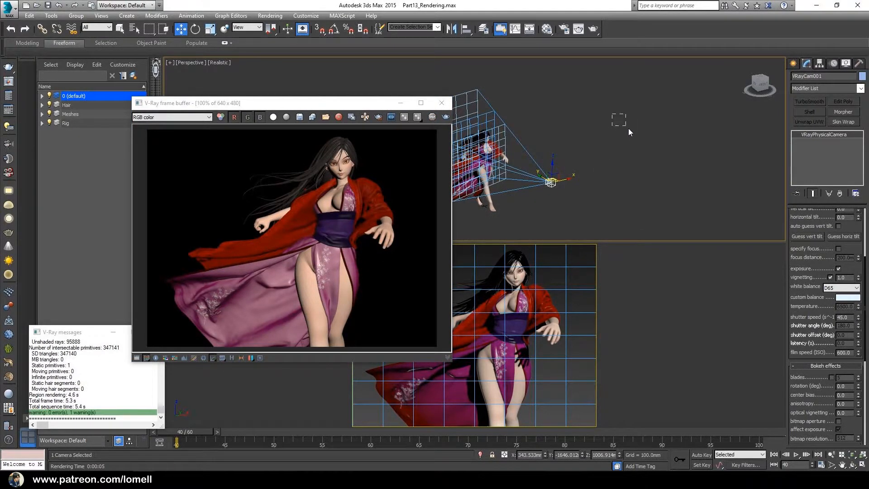
left_click(663, 157)
left_click_drag(358, 106, 281, 174)
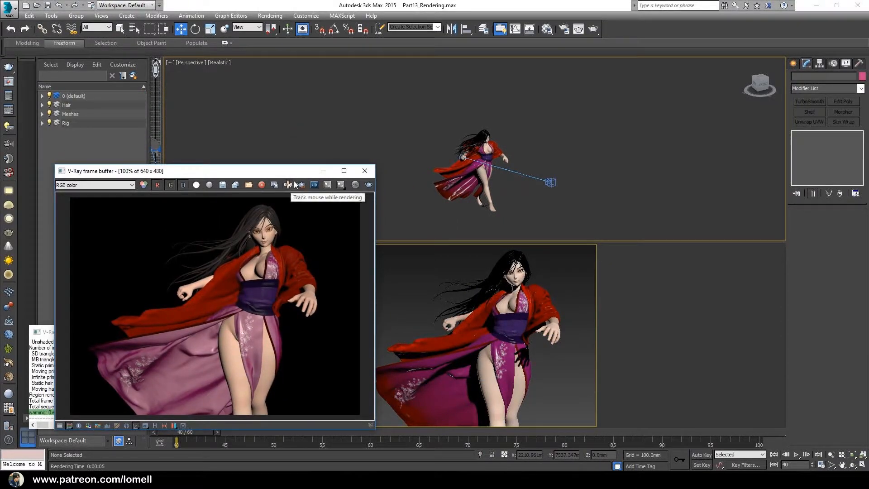
Step: Create a V-Ray plane light on the ground beside the character, about 435 mm half-length by 429 mm half-width
left_click(6, 195)
middle_click_drag(476, 181, 557, 136)
middle_click_drag(557, 136, 492, 180, "alt")
middle_click_drag(492, 180, 541, 123)
left_click_drag(479, 142, 528, 177)
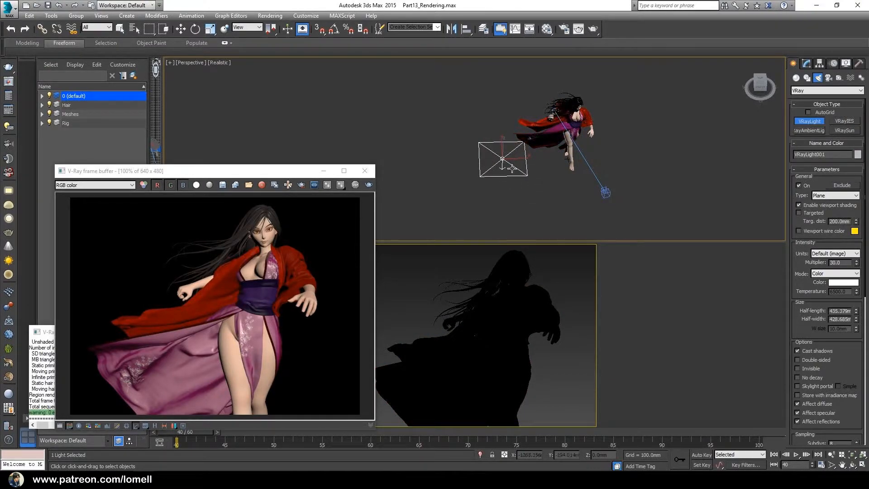
Step: Make the new plane light targeted
left_click(806, 66)
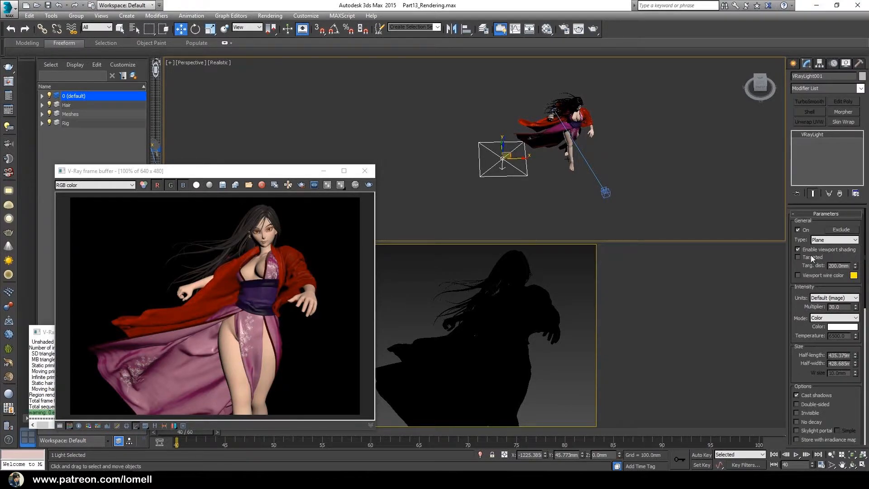
key("alt+z")
left_click_drag(466, 175, 466, 136)
scroll(501, 148, "up", 2)
middle_click_drag(518, 165, 512, 148)
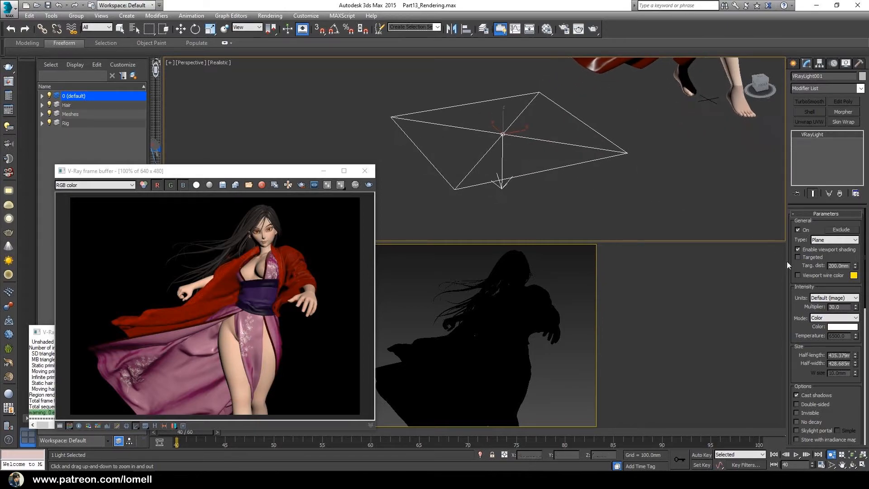
left_click(812, 258)
mouse_move(504, 184)
middle_mouse_down("alt")
mouse_move(501, 163)
mouse_move(517, 186)
mouse_move(510, 178)
middle_mouse_up("alt")
key("w")
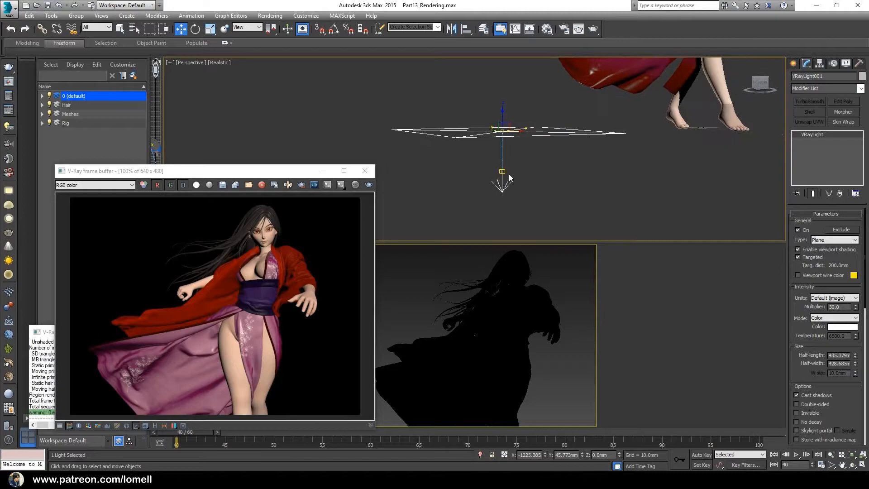
Step: Switch the move coordinates to Screen and move the light's target onto the character's upper body
left_click(504, 171)
scroll(506, 176, "down", 4)
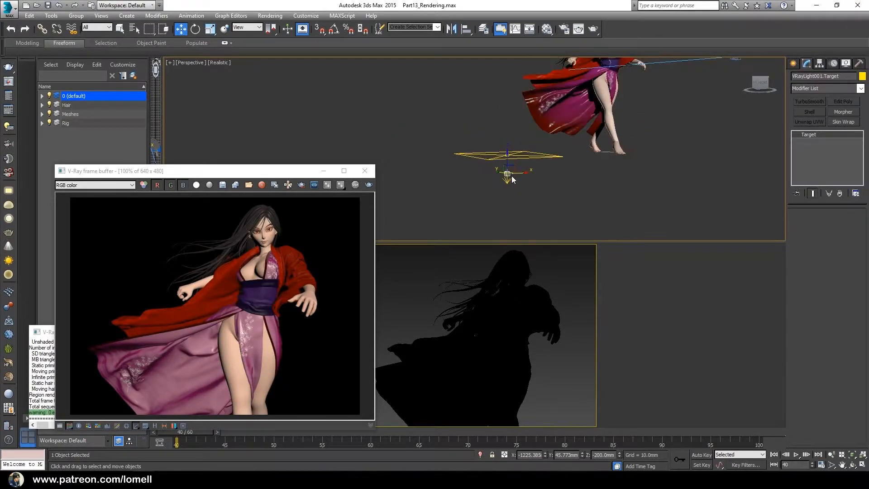
middle_click_drag(531, 184, 488, 200)
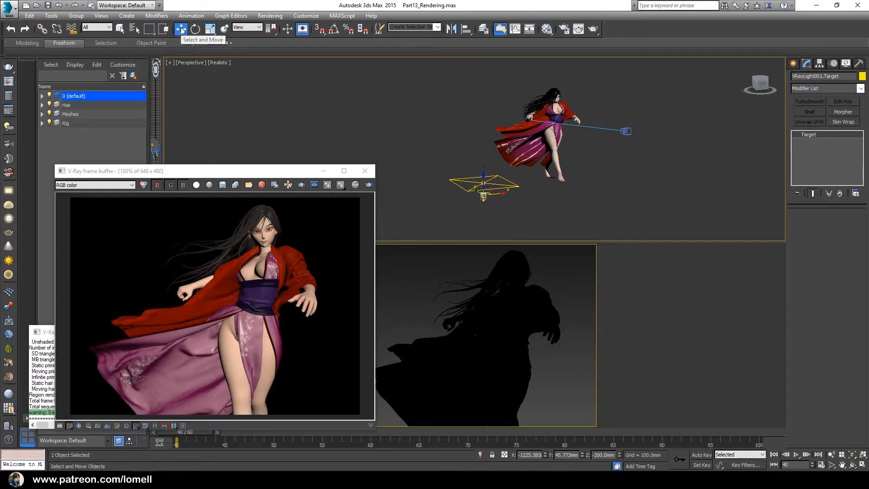
left_click(247, 27)
left_click(240, 42)
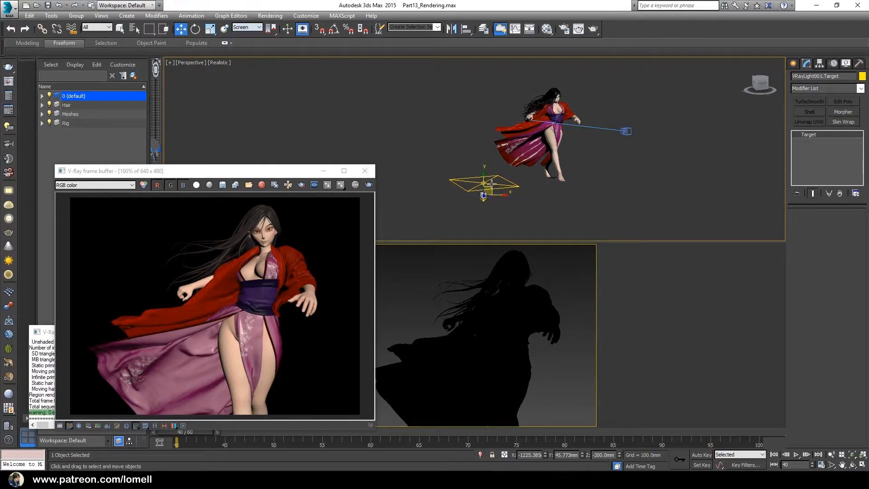
left_click_drag(489, 189, 560, 100)
middle_click_drag(560, 104, 558, 200, "alt")
left_click_drag(561, 100, 555, 85)
middle_click_drag(521, 163, 575, 77, "alt")
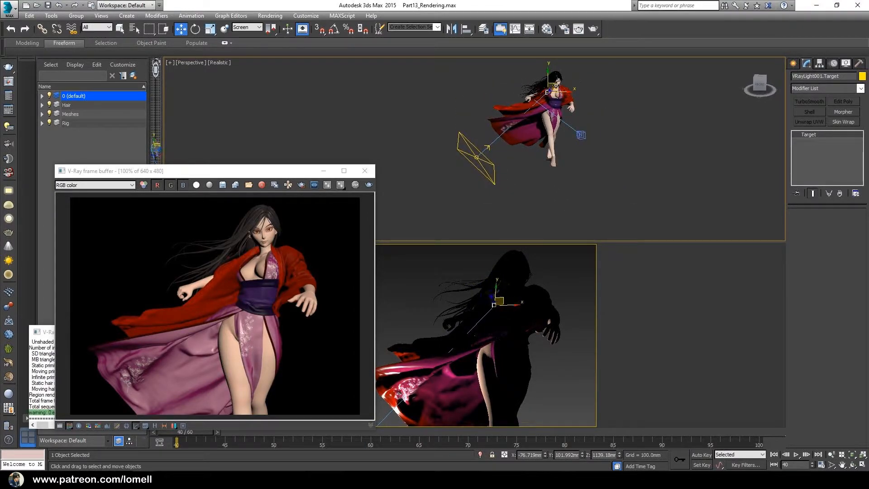
left_click_drag(556, 85, 561, 86)
Step: Move the plane light behind the character on her trailing-robe side and raise it to about head height, about 1345 mm from its target
left_click(462, 152)
middle_click_drag(462, 153, 480, 152, "alt")
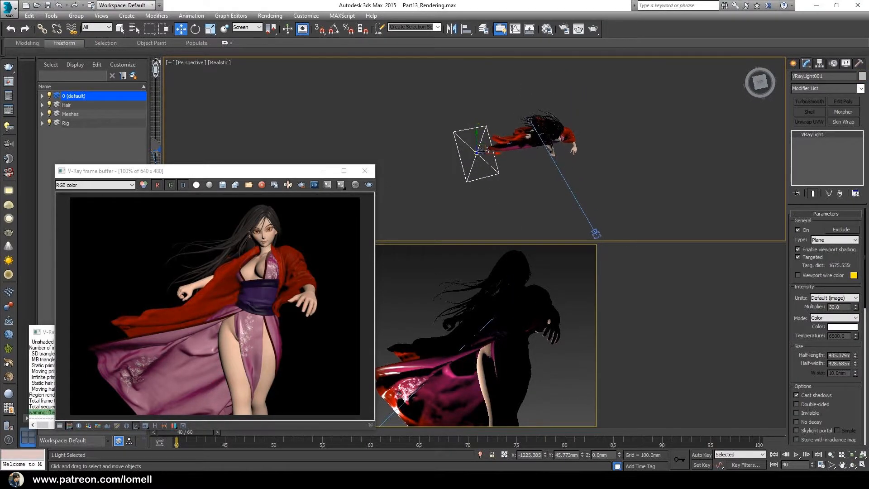
left_click_drag(482, 147, 495, 87)
mouse_move(499, 121)
middle_mouse_down("alt")
mouse_move(549, 69)
mouse_move(506, 108)
middle_mouse_up("alt")
left_click_drag(491, 138, 490, 76)
middle_click_drag(488, 114, 428, 185, "alt")
middle_click_drag(505, 90, 503, 130)
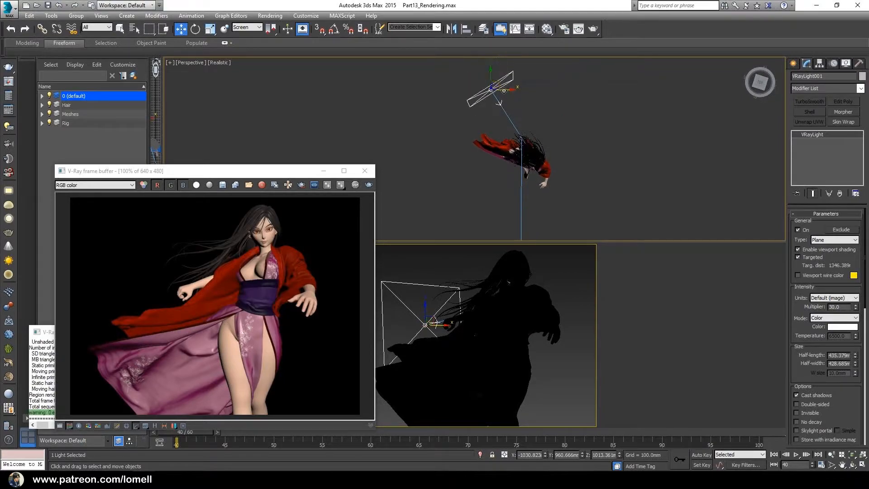
left_click_drag(495, 83, 483, 86)
middle_click_drag(479, 110, 535, 46, "alt")
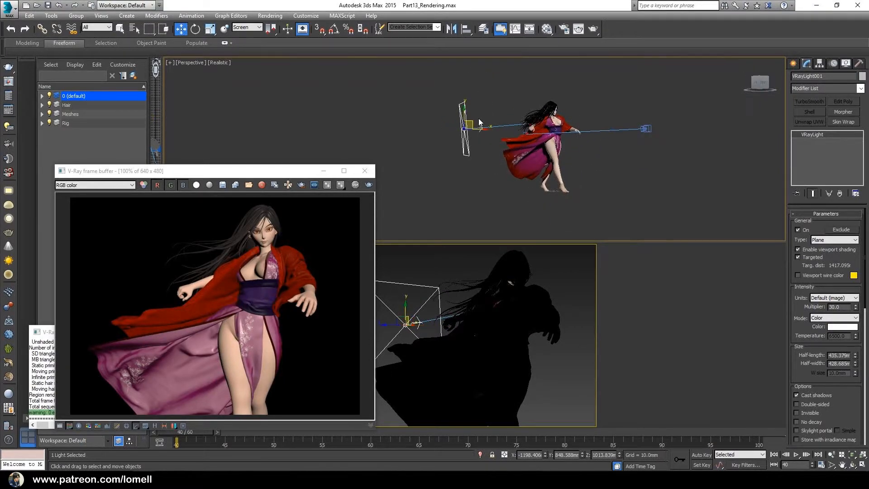
left_click_drag(472, 121, 477, 109)
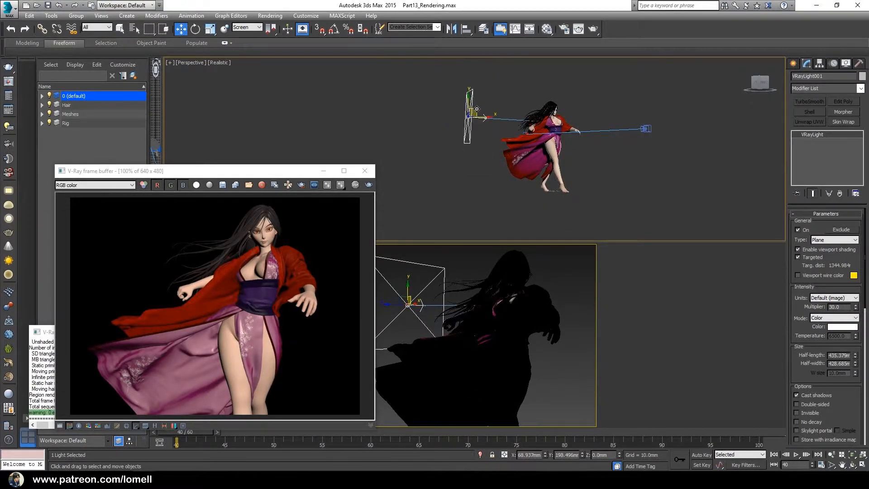
Step: Clone the back light as a copy placed diagonally opposite, in front of the character
middle_click_drag(519, 131, 510, 177, "alt")
scroll(510, 177, "down", 3)
mouse_move(489, 100)
left_mouse_down("shift")
mouse_move(511, 185)
mouse_move(583, 169)
mouse_move(576, 180)
mouse_move(569, 167)
mouse_move(583, 183)
left_mouse_up("shift")
left_click(430, 278)
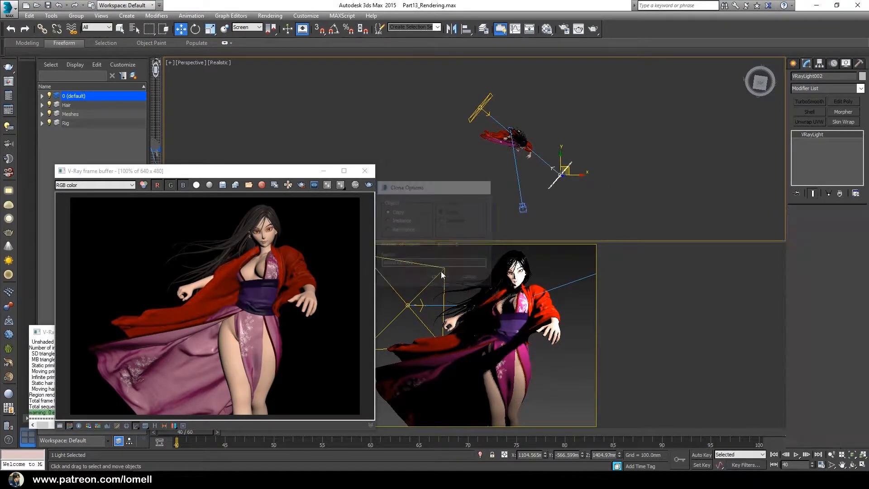
Step: Shift the copied light further round to the character's side and lower it slightly, about 1399 mm from its target
mouse_move(590, 140)
middle_mouse_down("alt")
mouse_move(611, 88)
mouse_move(560, 164)
middle_mouse_up("alt")
left_click_drag(571, 135, 561, 157)
middle_click_drag(562, 156, 575, 138, "alt")
left_click_drag(573, 135, 569, 143)
middle_click_drag(560, 158, 577, 147, "alt")
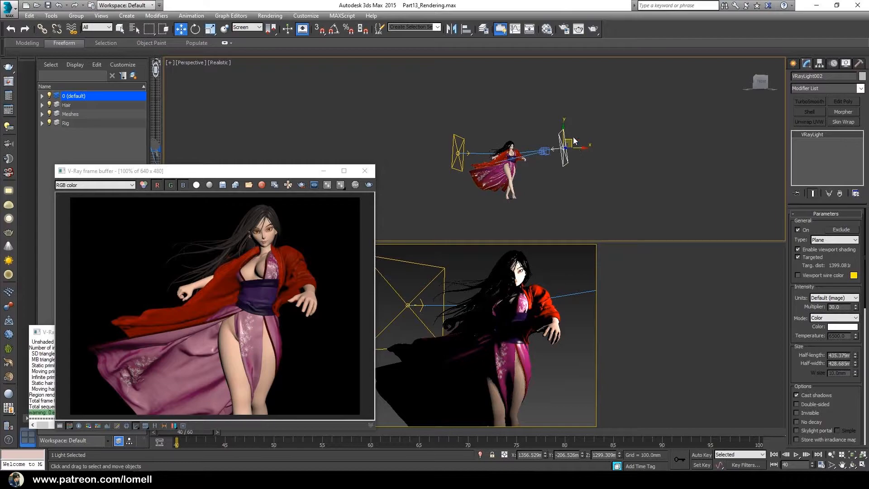
left_click(573, 138)
key("ctrl+z")
Step: Clone the side plane light as a copy placed above the character's head
left_click(561, 128)
mouse_move(561, 128)
left_mouse_down("shift")
mouse_move(510, 136)
mouse_move(508, 101)
left_mouse_up("shift")
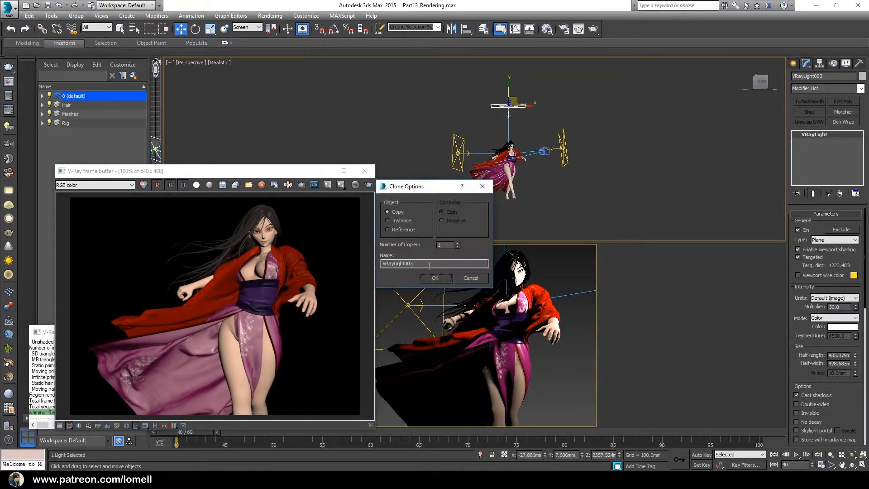
left_click(435, 278)
Step: Move the overhead light forward and down so it shines from above and in front, about 1230 mm from its target
middle_click_drag(527, 163, 582, 155, "alt")
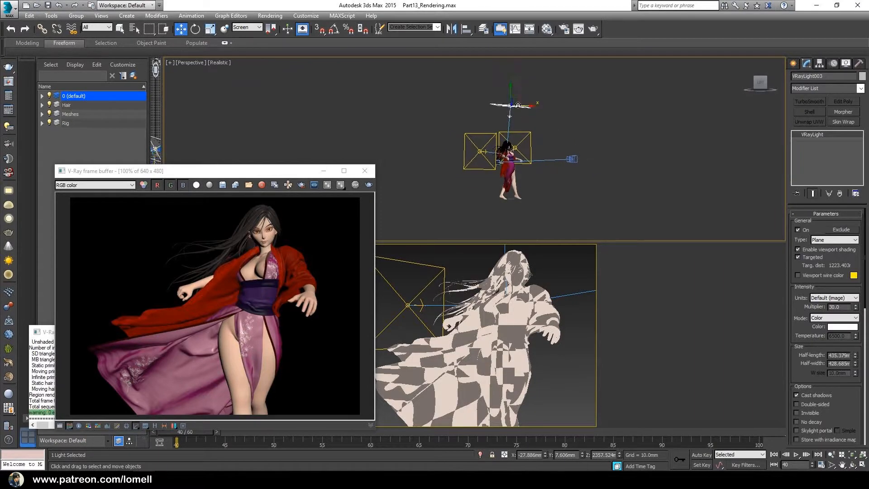
left_click_drag(517, 100, 554, 119)
middle_click_drag(539, 139, 547, 178, "alt")
left_click_drag(552, 139, 549, 143)
middle_click_drag(574, 190, 556, 169, "alt")
left_click_drag(556, 169, 551, 183)
right_click(551, 183)
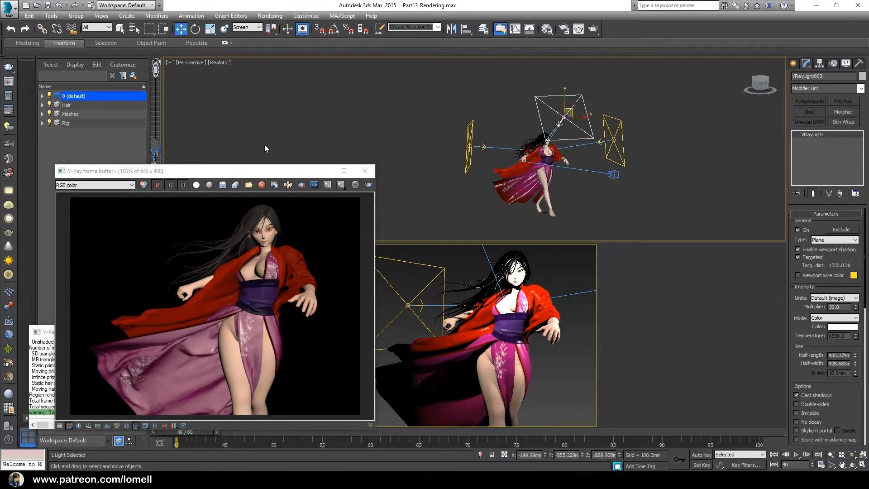
Step: Render the camera view to test the three plane lights
left_click_drag(273, 174, 346, 116)
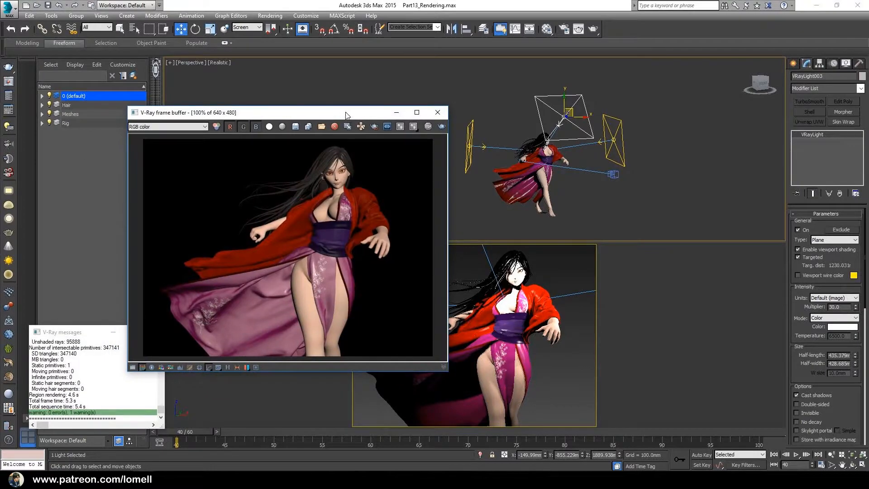
left_click(442, 127)
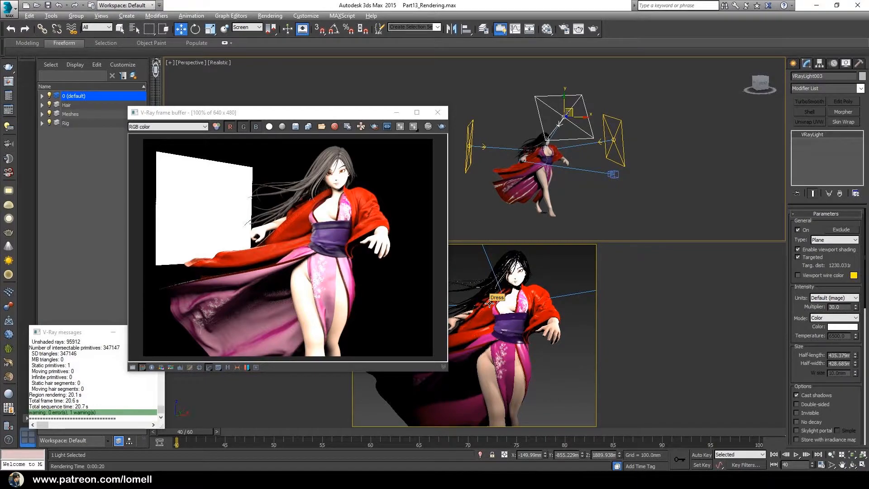
left_click_drag(310, 115, 301, 104)
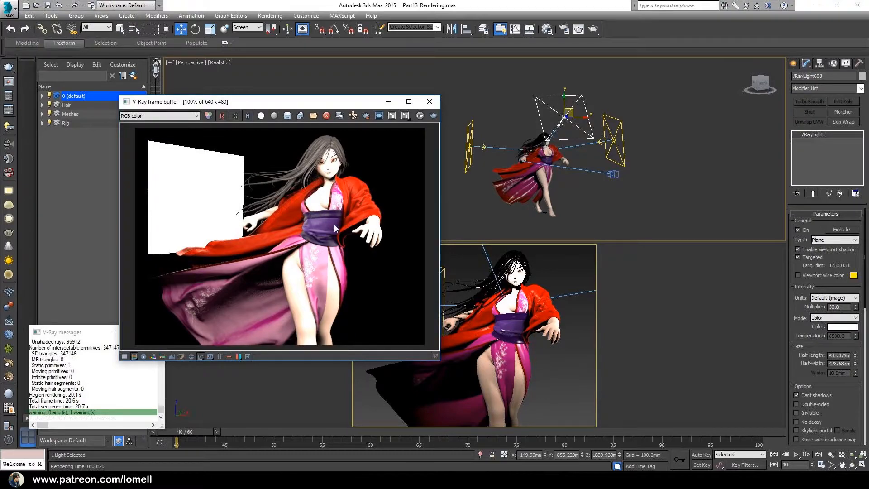
Step: Make the back light invisible in renders and set its multiplier to 3.0
left_click(465, 182)
left_click(469, 144)
middle_click_drag(479, 195, 466, 187, "alt")
middle_click_drag(467, 188, 475, 189)
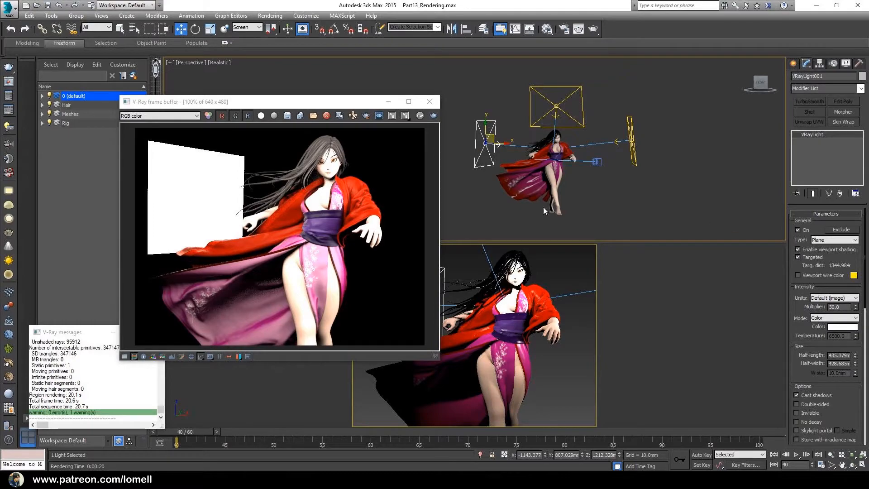
left_click_drag(802, 357, 807, 300)
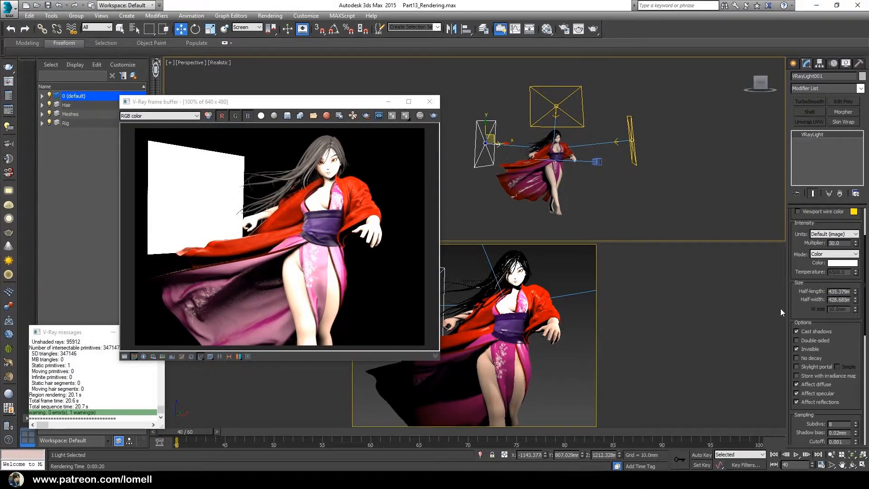
scroll(796, 261, "up", 3)
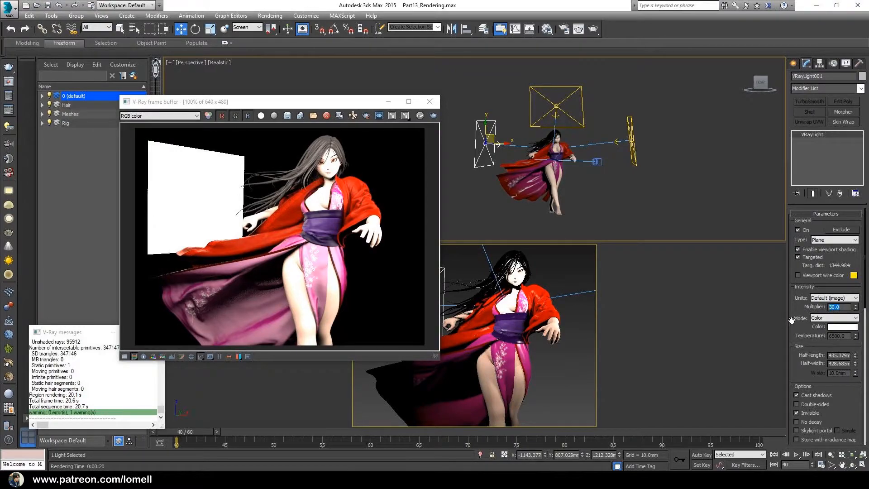
key("Return")
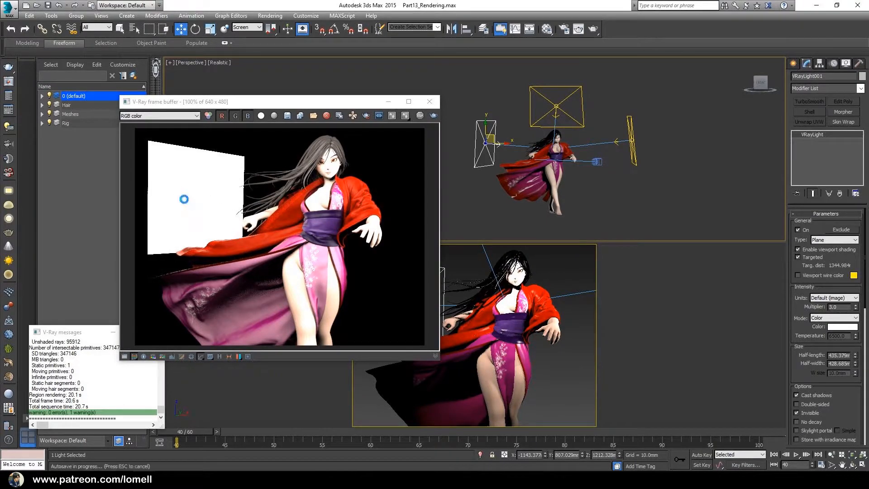
Step: Change the back light's color to a light blue
left_click(838, 327)
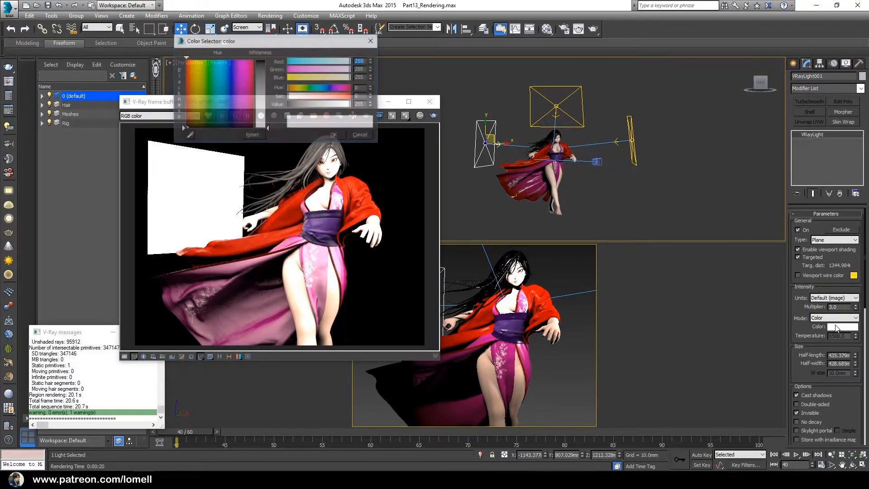
left_click_drag(231, 72, 228, 60)
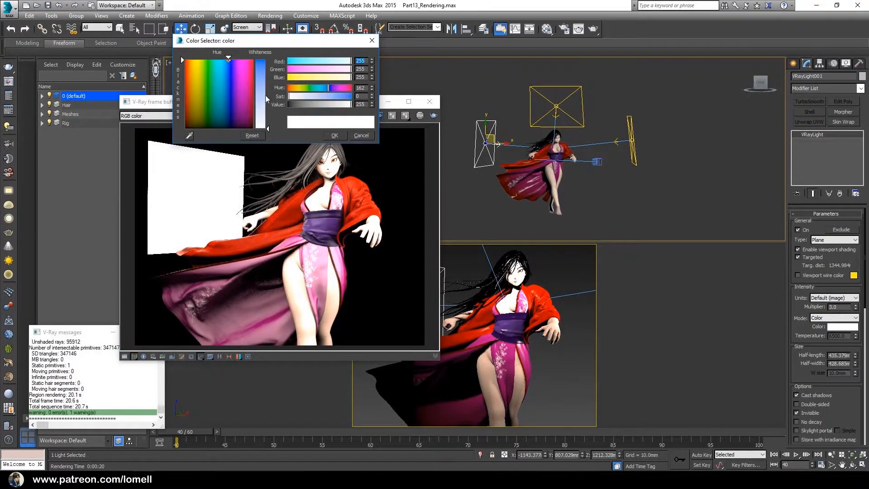
left_click_drag(264, 95, 265, 76)
left_click(332, 137)
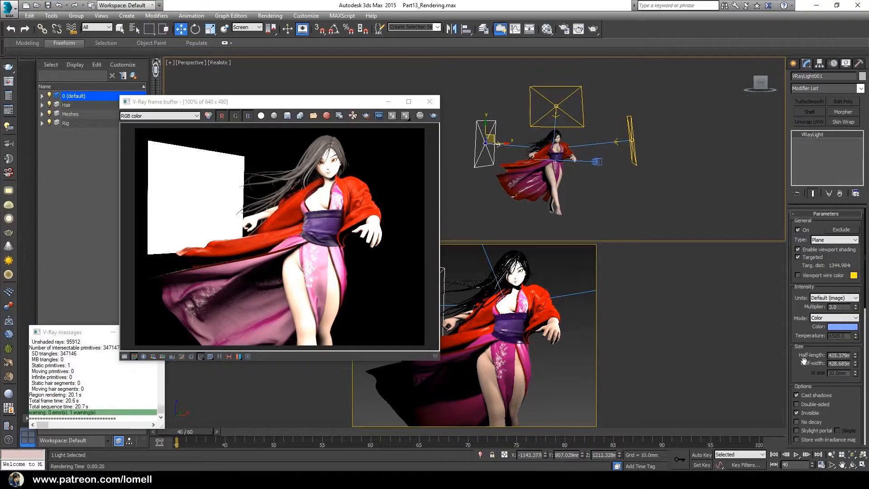
Step: Set the back light's half-length and half-width to 650 mm
left_click_drag(804, 360, 806, 338)
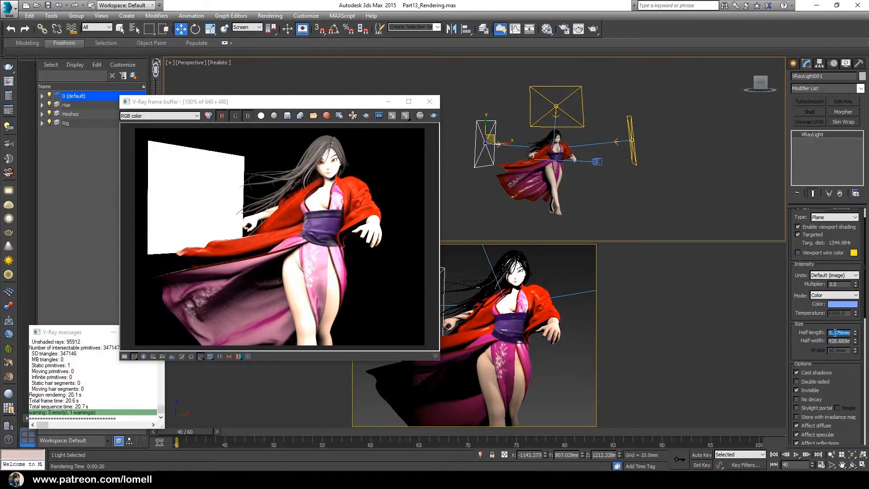
type("650")
key("Tab")
type("650")
key("Return")
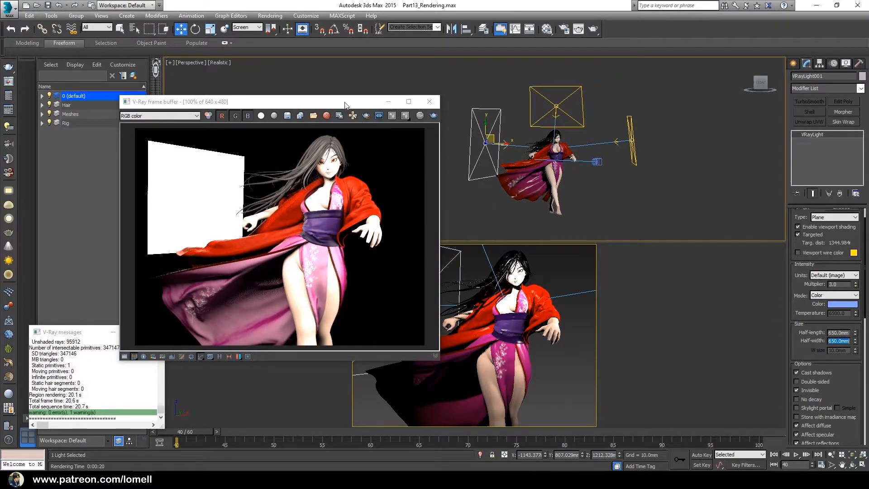
Step: Move the back light further away from the character, about 1514 mm from its target
left_click_drag(345, 105, 246, 94)
middle_click_drag(588, 143, 574, 195, "alt")
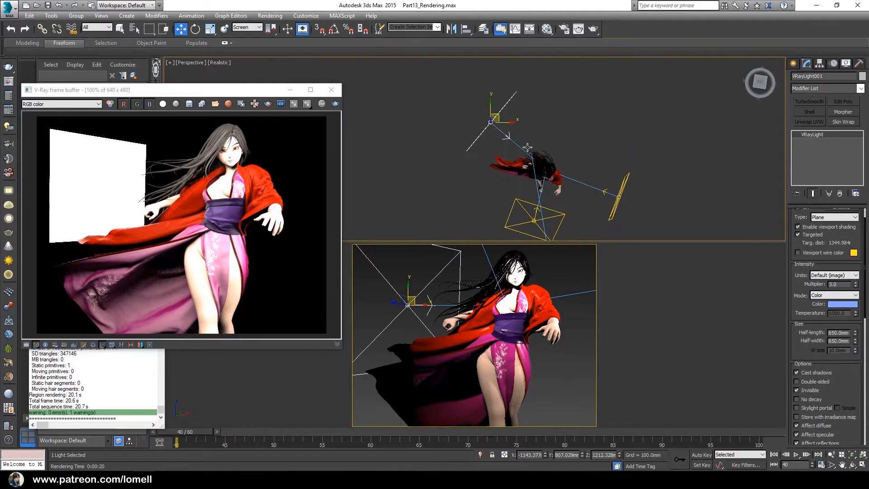
left_click_drag(498, 109, 487, 112)
middle_click_drag(487, 112, 545, 107, "alt")
middle_click_drag(548, 161, 581, 169, "alt")
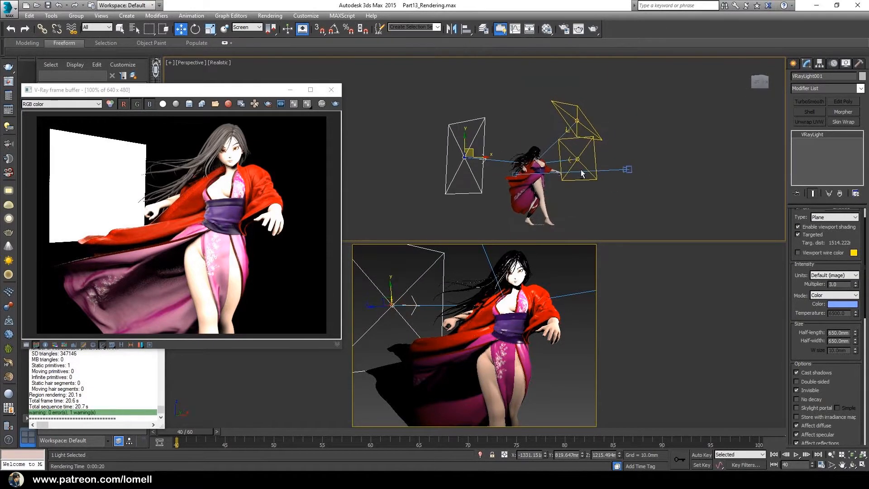
Step: Give the side light a multiplier of 3.0 and a half-length and half-width of 650 mm, and re-render the camera view
left_click(586, 175)
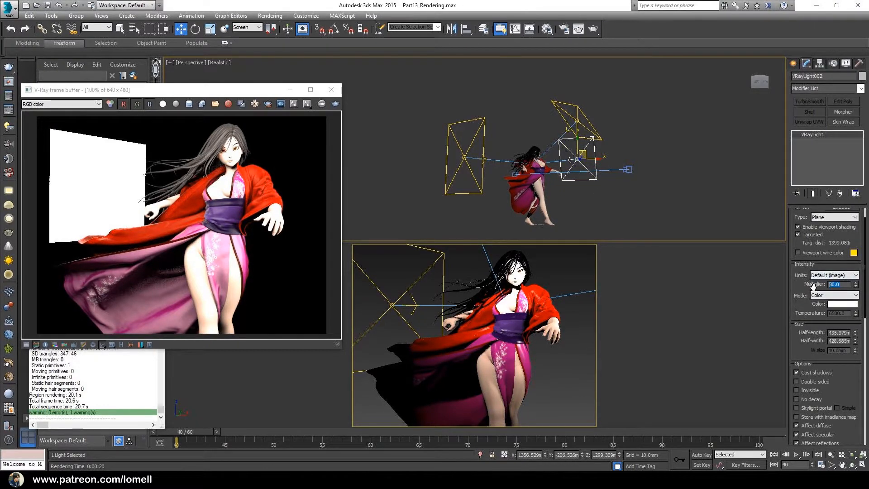
key("Return")
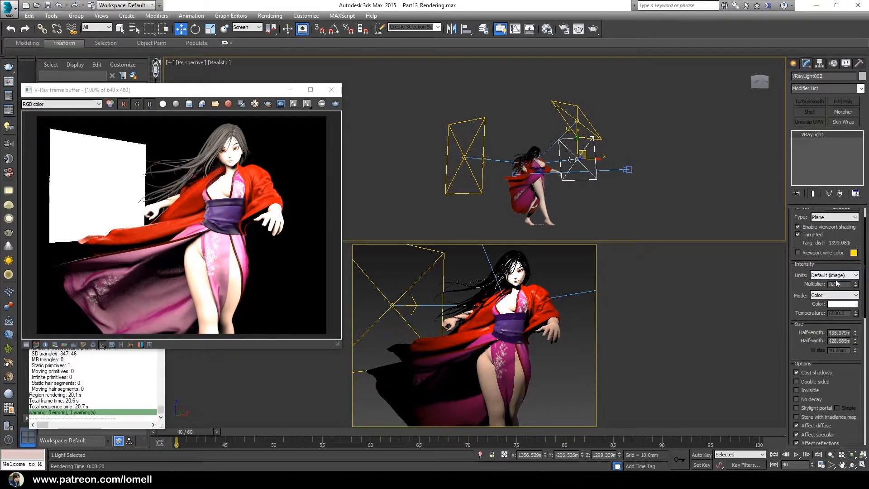
double_click(841, 333)
type("650")
double_click(840, 340)
type("650")
key("Return")
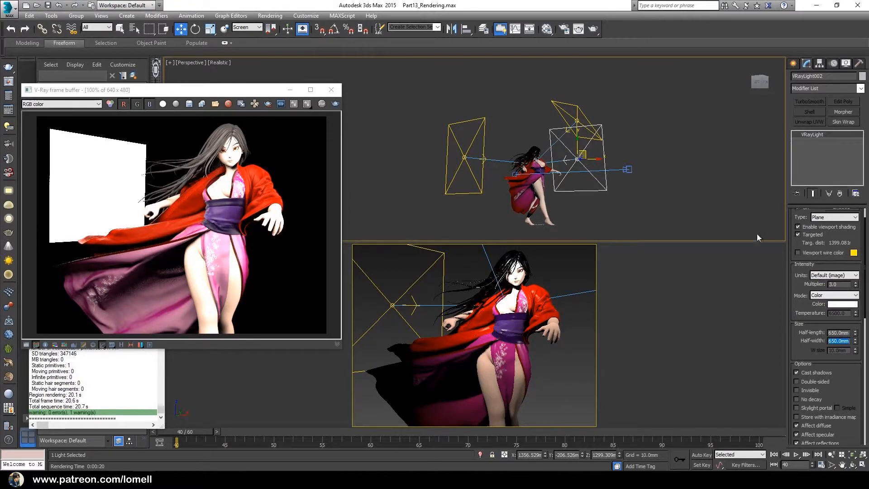
left_click_drag(257, 94, 367, 74)
left_click(446, 82)
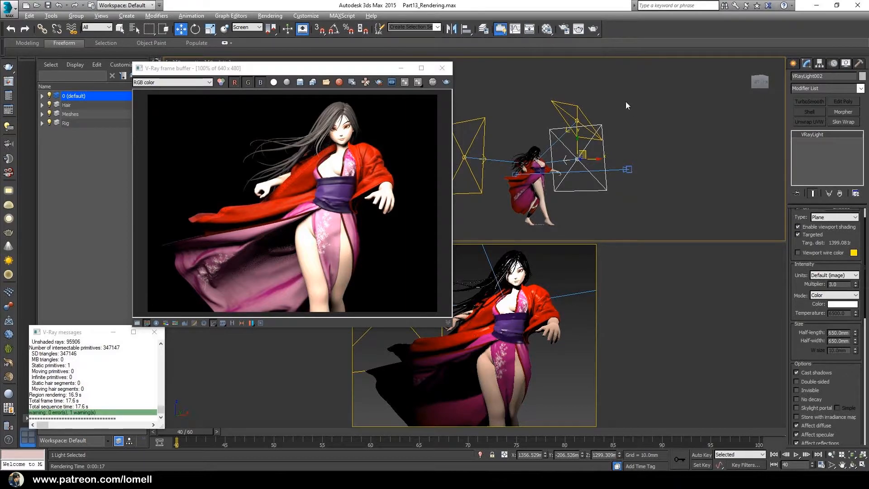
Step: Set the overhead front light's multiplier to 0.5
middle_click_drag(591, 174, 612, 210, "alt")
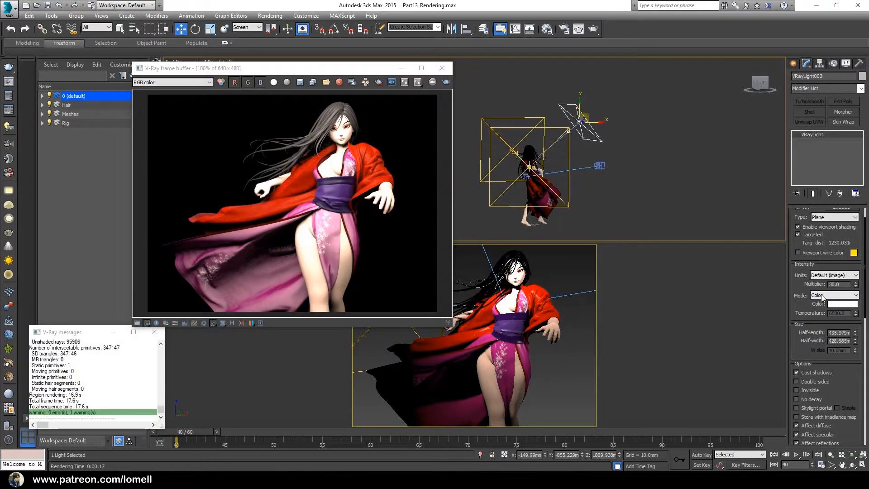
left_click_drag(842, 285, 825, 285)
type(".5")
key("Return")
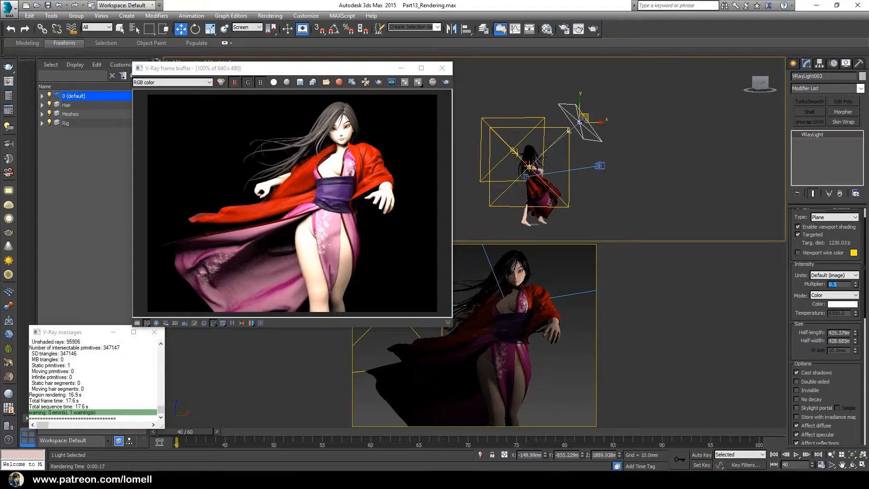
Step: Set the overhead front light's half-length and half-width to 300 mm and re-render the camera view
scroll(818, 330, "down", 1)
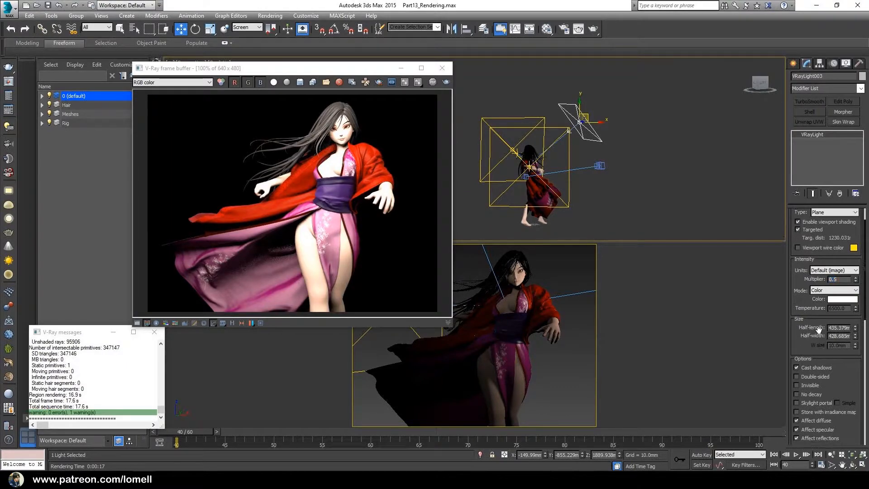
middle_click_drag(607, 181, 779, 265, "alt")
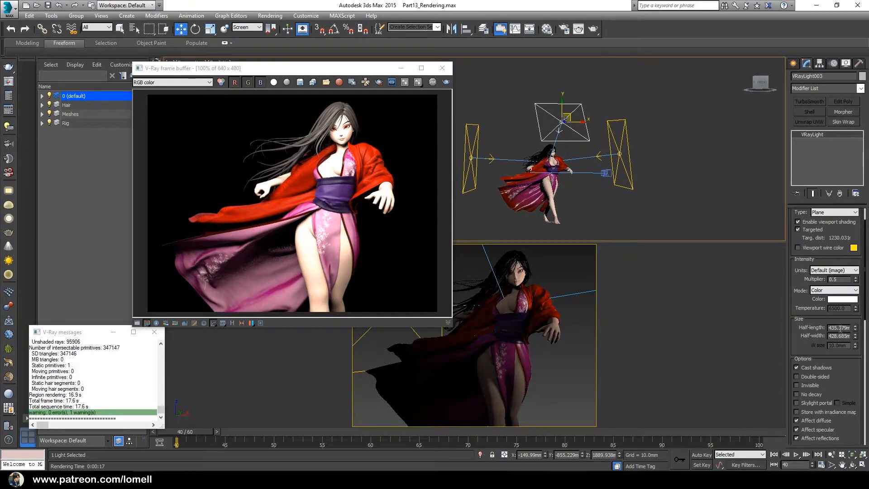
type("300")
key("Tab")
type("300")
key("Return")
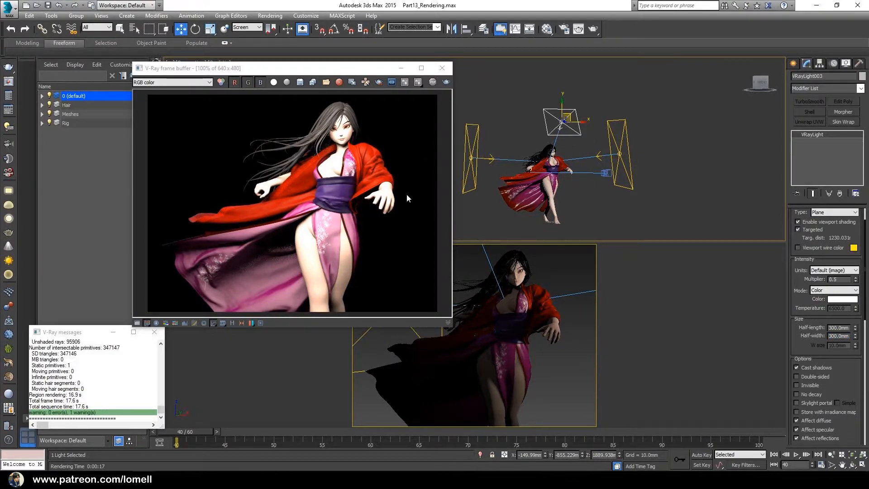
left_click(446, 82)
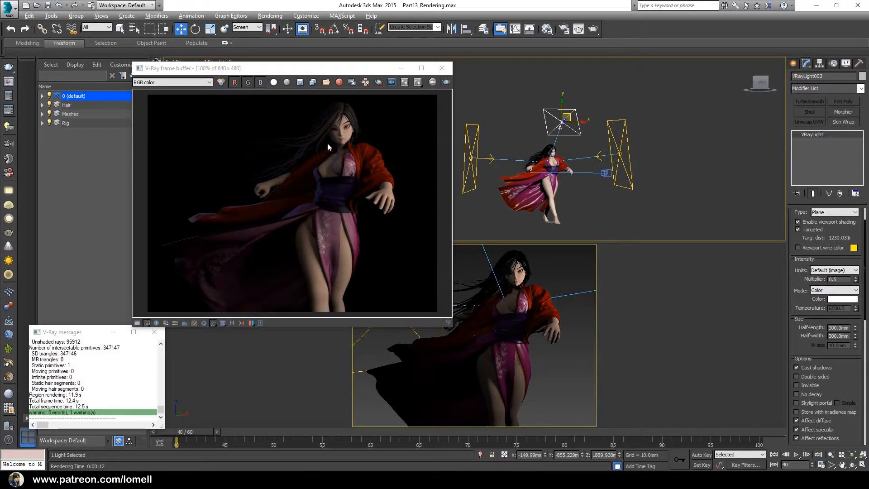
Step: Examine the lighting and shadows on the character's face and upper body in the rendered image
scroll(330, 134, "up", 3)
middle_click_drag(329, 170, 344, 209)
scroll(296, 204, "down", 1)
scroll(336, 205, "up", 1)
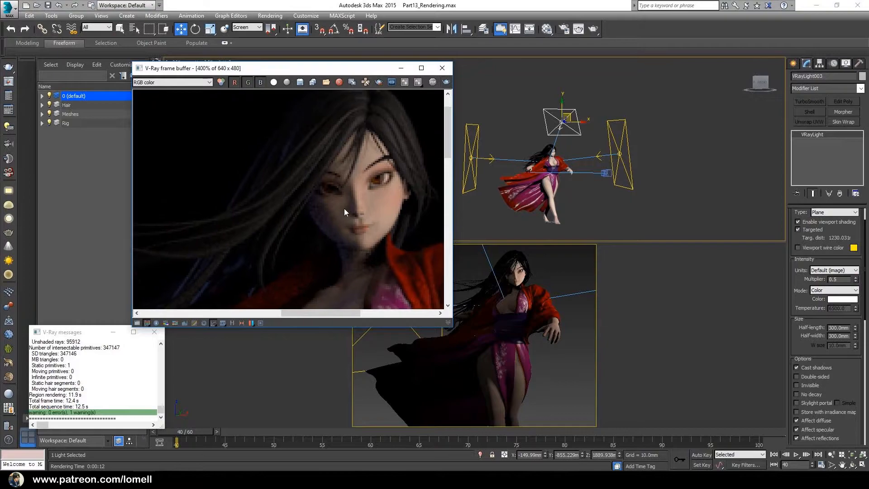
scroll(344, 208, "down", 1)
scroll(346, 208, "up", 1)
scroll(347, 210, "down", 1)
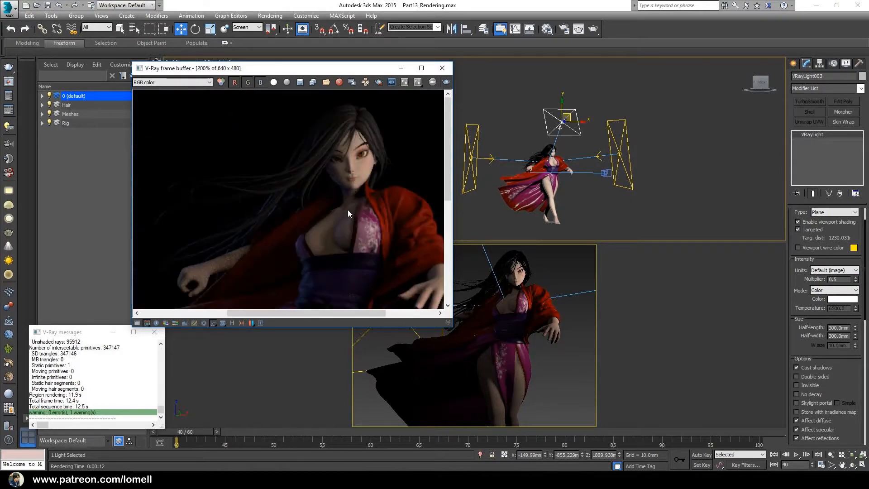
scroll(348, 210, "down", 1)
left_click_drag(337, 62, 302, 43)
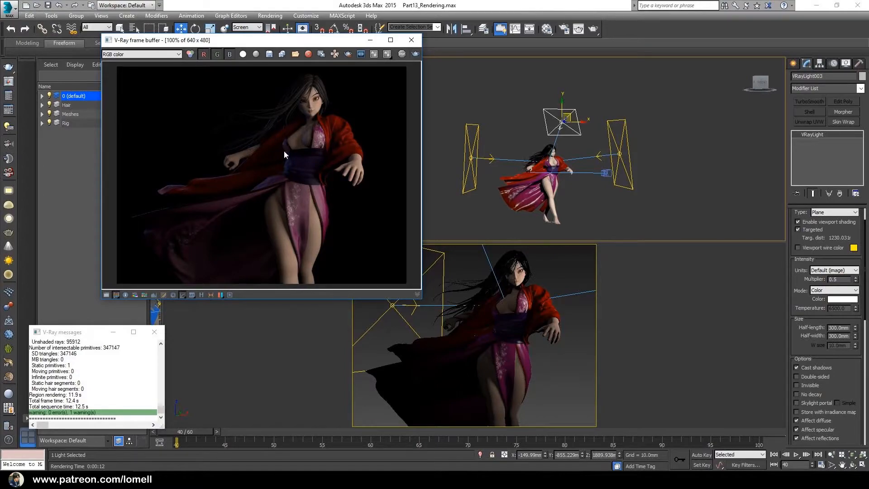
Step: Lock the render output's image aspect, set the width to 1500, and render the camera view
left_click(563, 29)
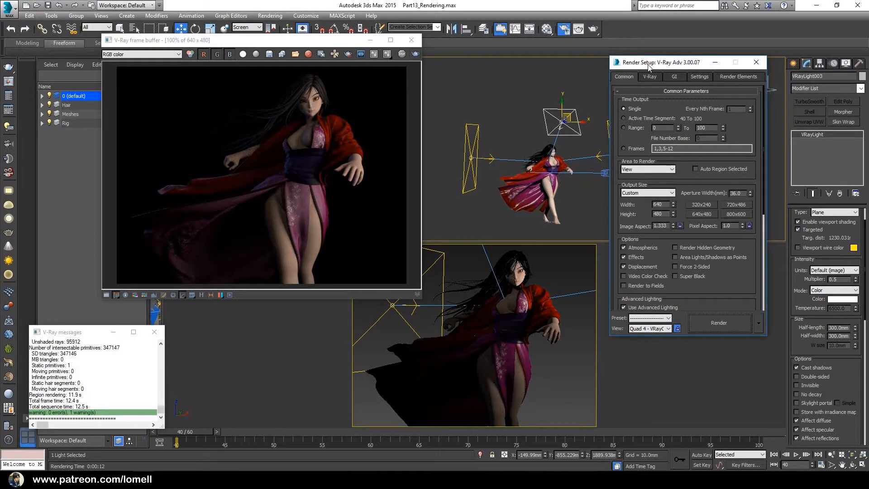
left_click_drag(651, 68, 648, 50)
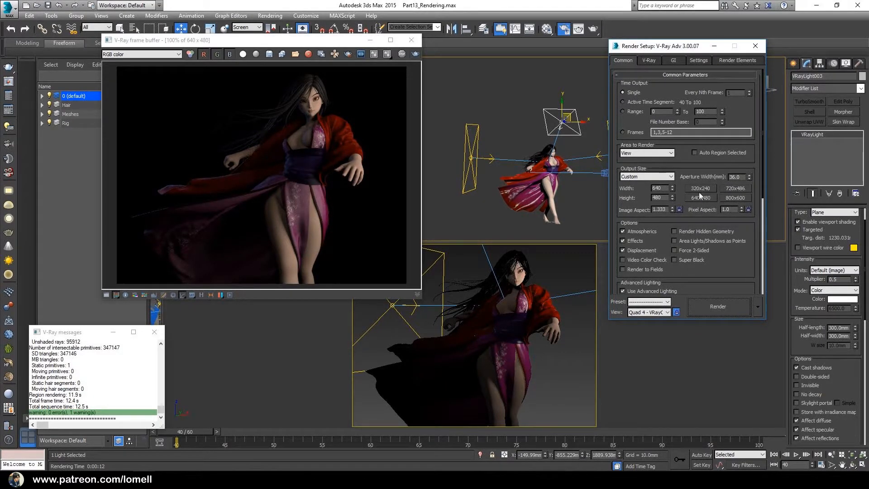
double_click(665, 189)
left_click(679, 209)
double_click(656, 186)
left_click_drag(663, 198, 647, 197)
type("1500")
key("Return")
left_click(733, 307)
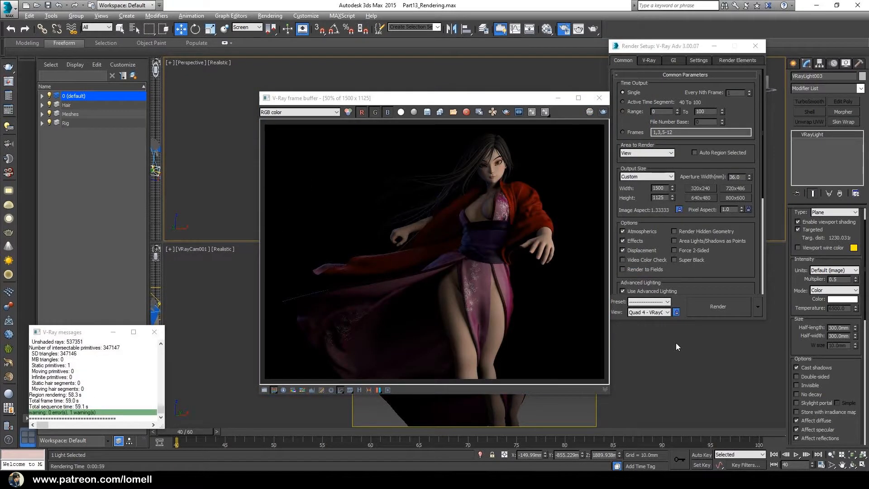
Step: Inspect the face, hair and chest up close in the larger render
left_click_drag(453, 99, 353, 101)
scroll(392, 200, "up", 3)
middle_click_drag(392, 200, 390, 239)
middle_click_drag(338, 221, 325, 287)
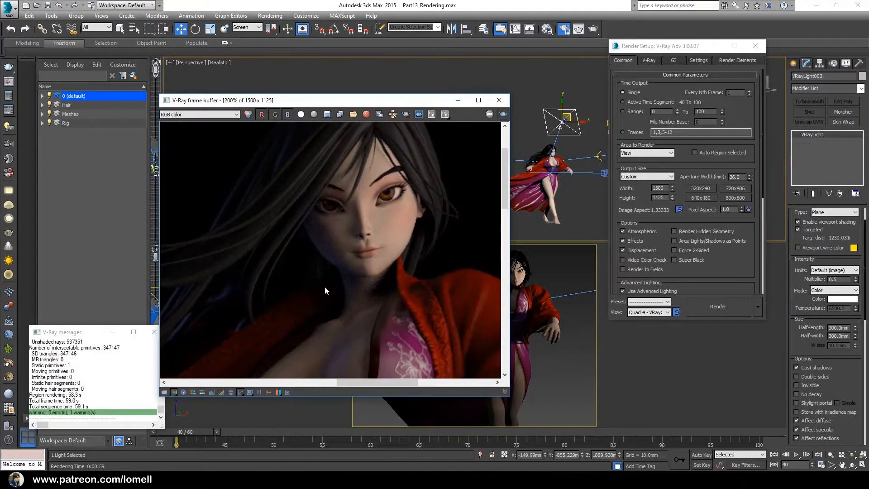
middle_click_drag(362, 258, 310, 206)
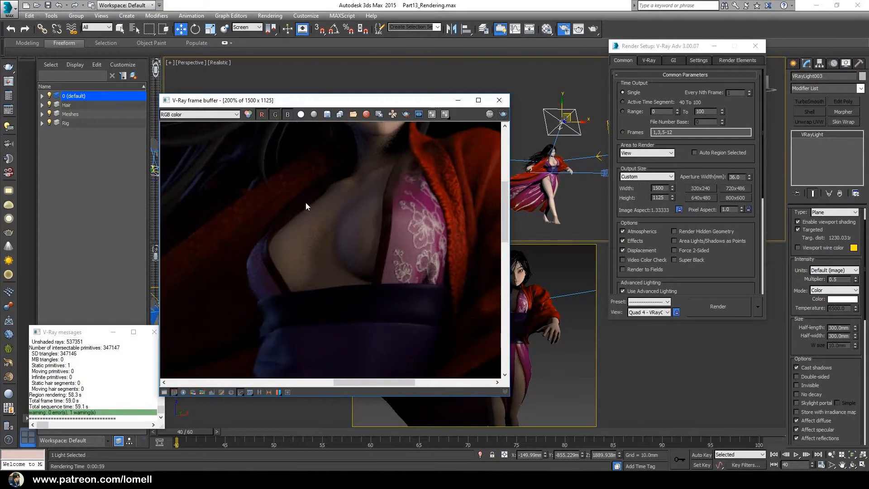
Step: Examine the shadows and noise around the face, neck and chest in the large render, then check the full figure
left_click_drag(297, 102, 292, 104)
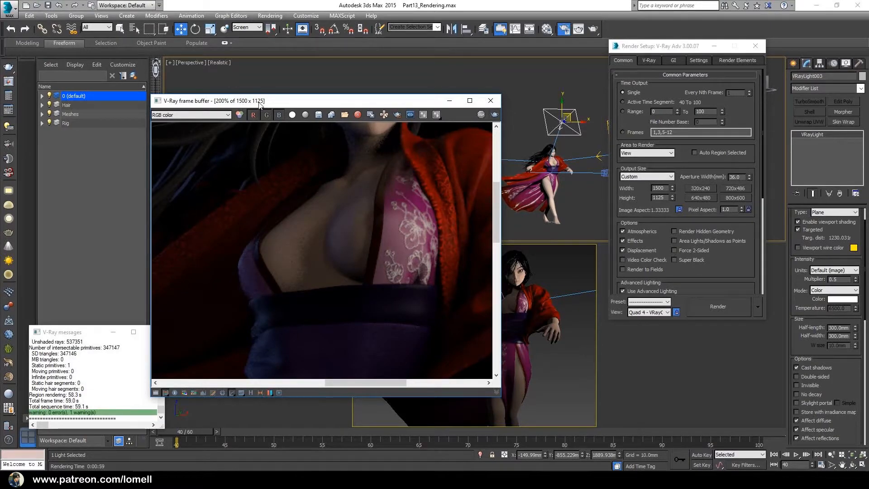
middle_click_drag(335, 219, 324, 281)
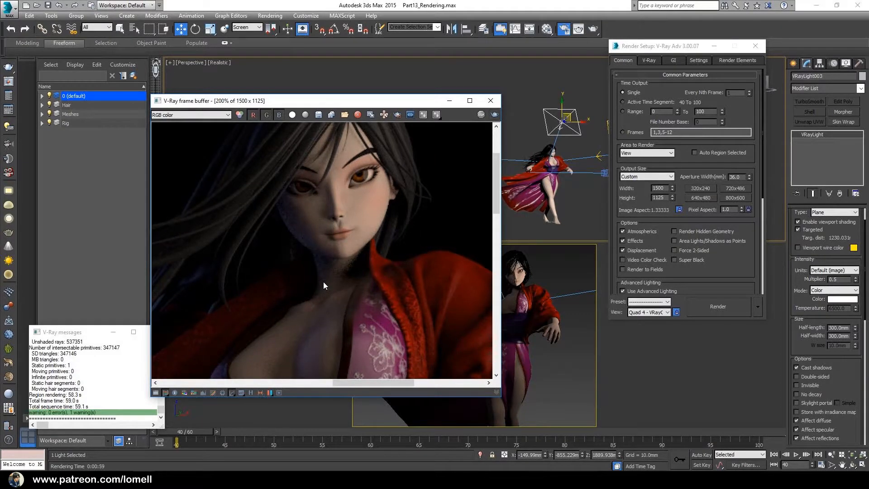
scroll(324, 290, "up", 2)
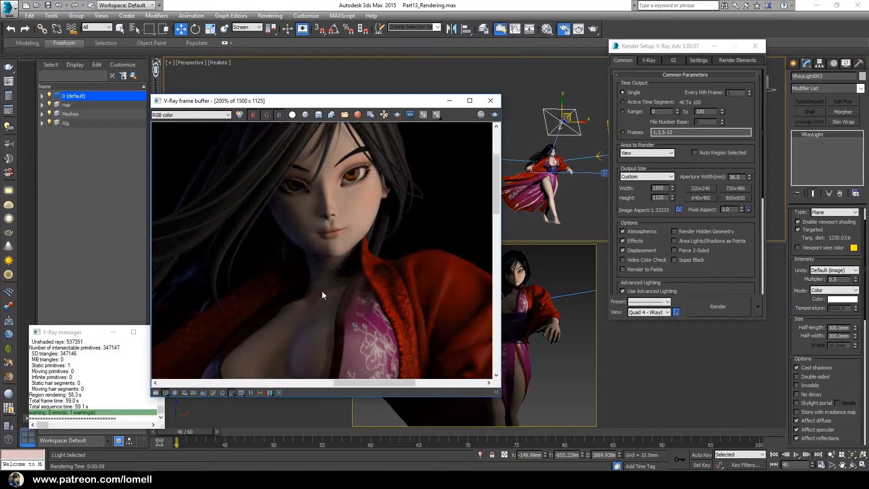
middle_click_drag(338, 253, 340, 301)
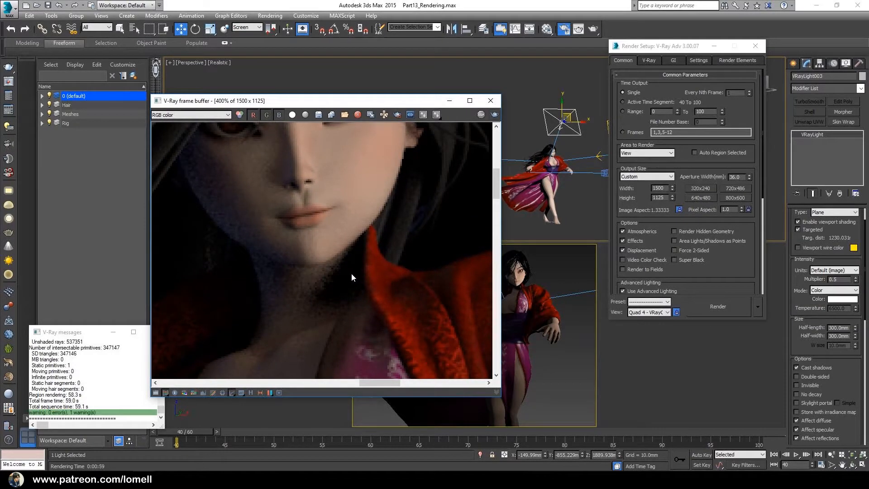
middle_click_drag(350, 290, 358, 256)
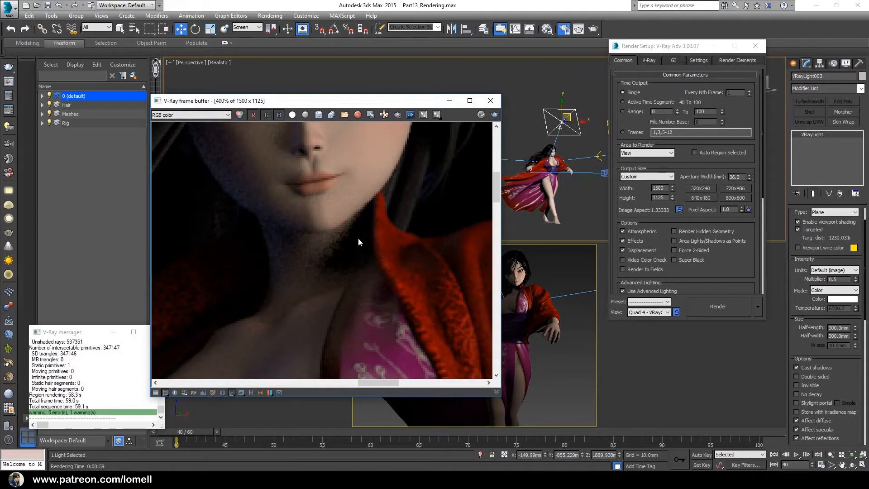
mouse_move(355, 240)
middle_mouse_down()
mouse_move(364, 247)
mouse_move(370, 233)
middle_mouse_up()
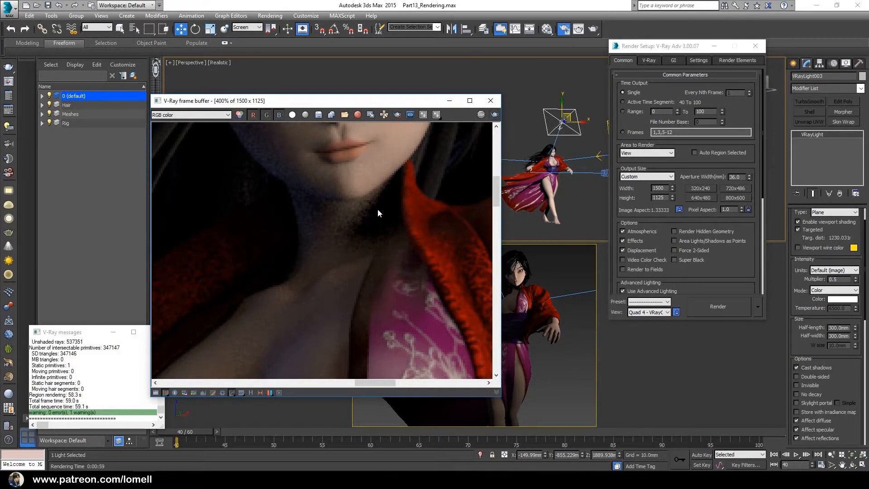
scroll(381, 221, "down", 2)
scroll(266, 262, "down", 2)
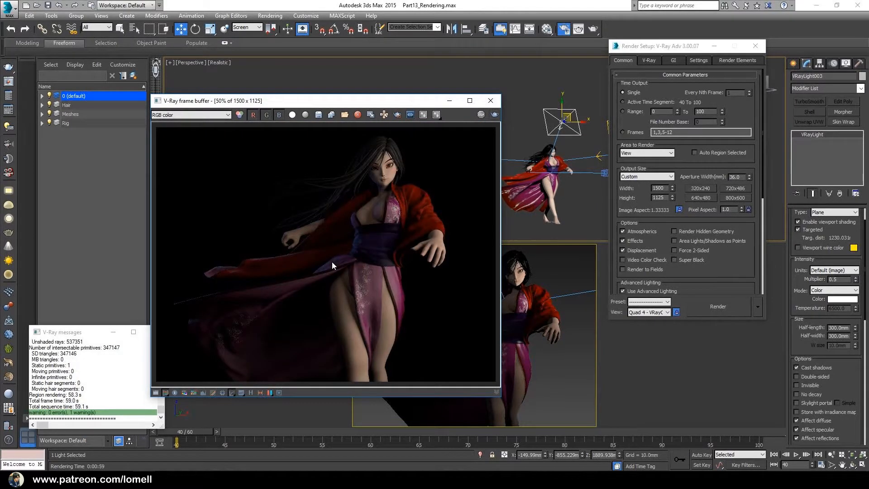
scroll(395, 188, "up", 2)
middle_click_drag(396, 188, 349, 258)
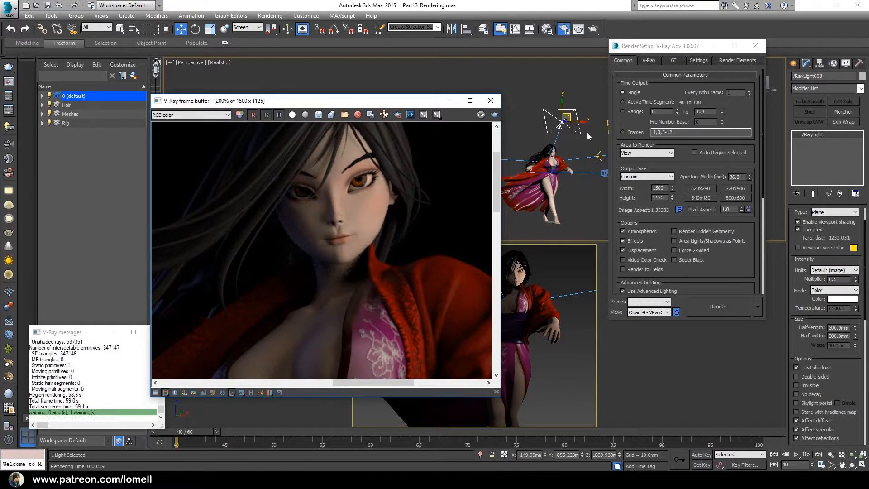
Step: Enable global illumination and set the irradiance map's preset to Low
left_click_drag(655, 49, 598, 81)
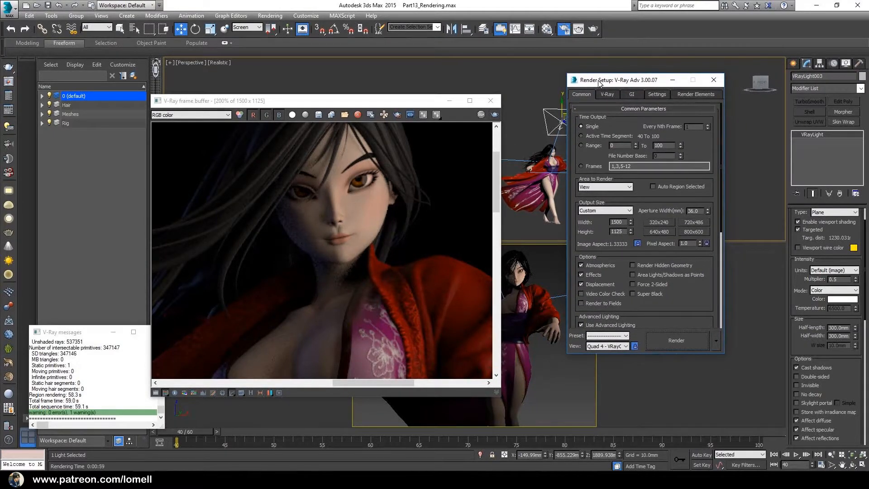
left_click(632, 94)
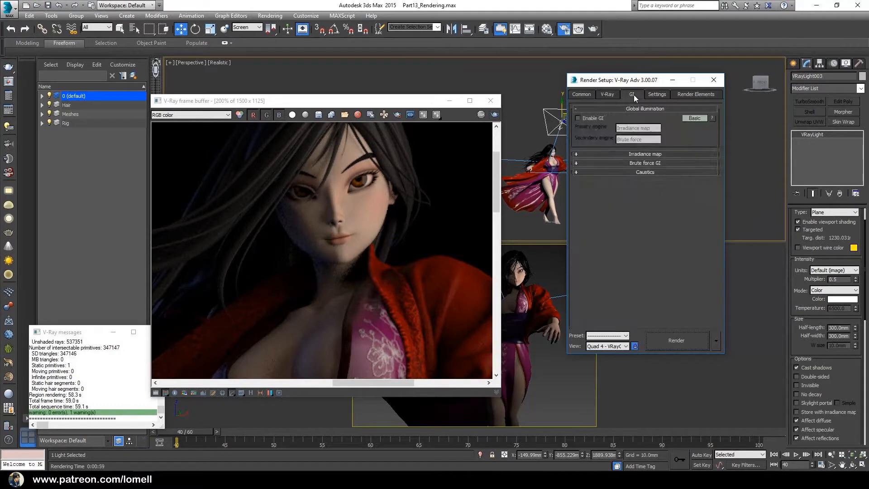
left_click(578, 119)
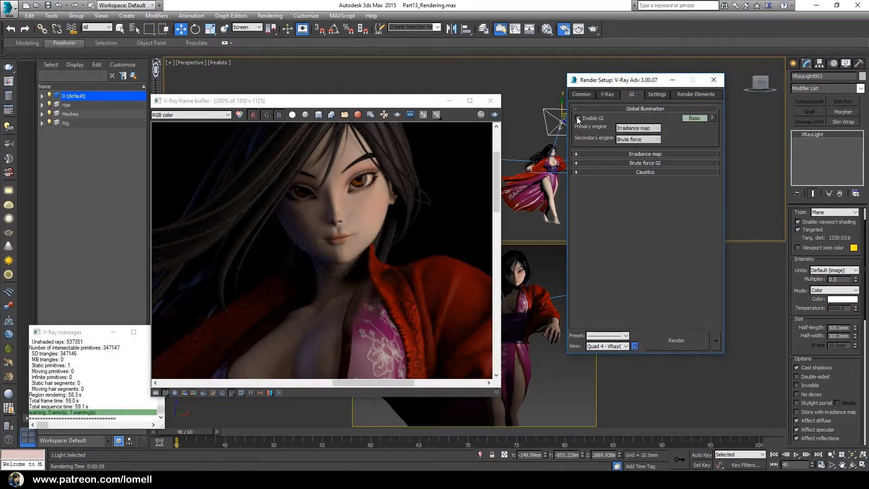
left_click(619, 154)
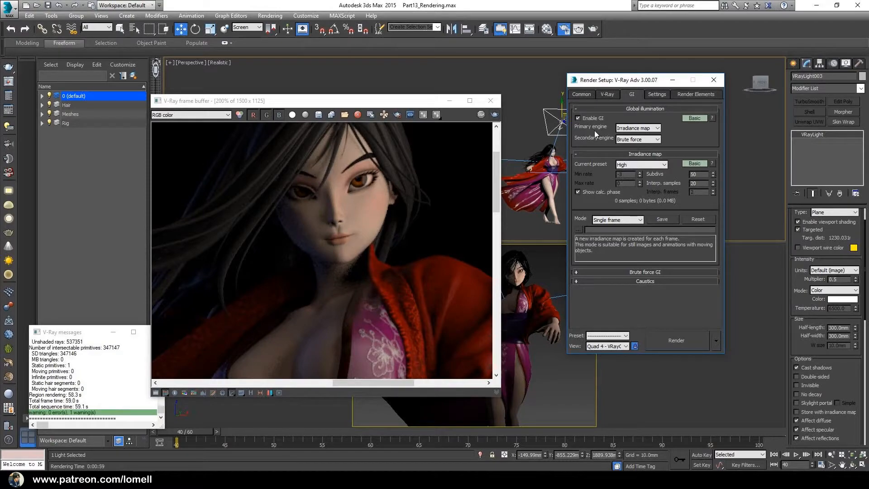
left_click(643, 164)
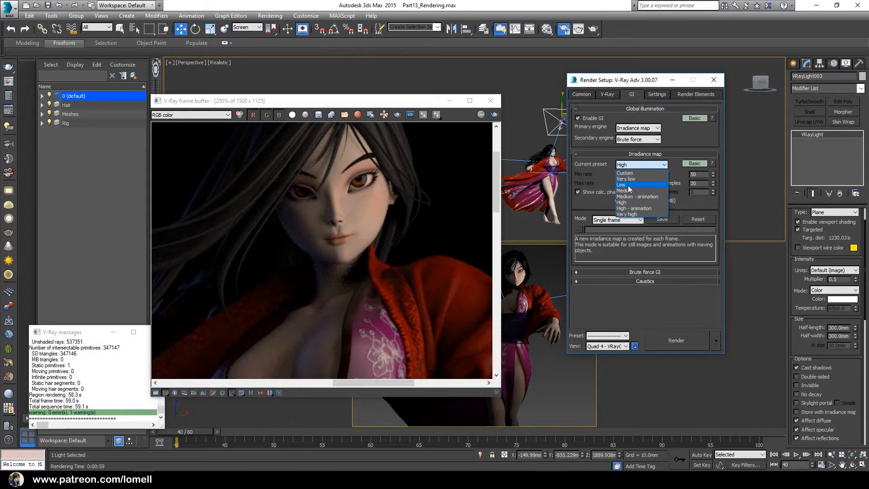
left_click(635, 185)
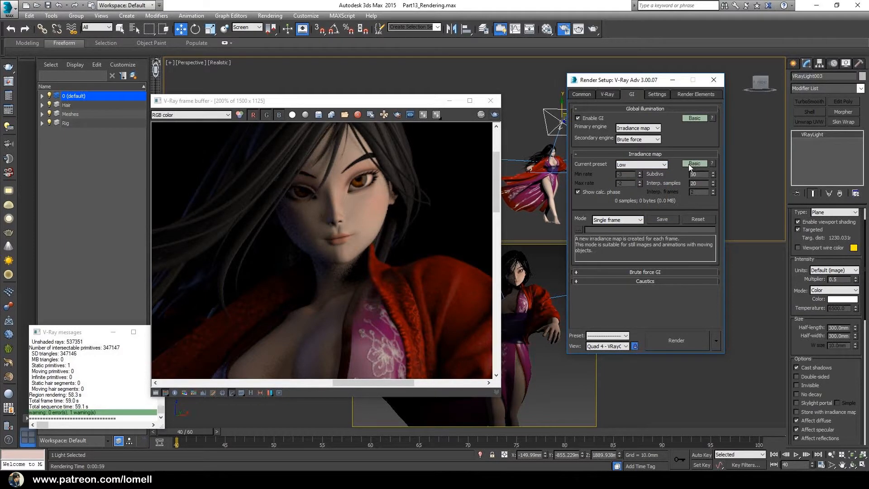
Step: Switch the irradiance map settings to Expert mode, turn off Multipass, and close the render setup
left_click(691, 164)
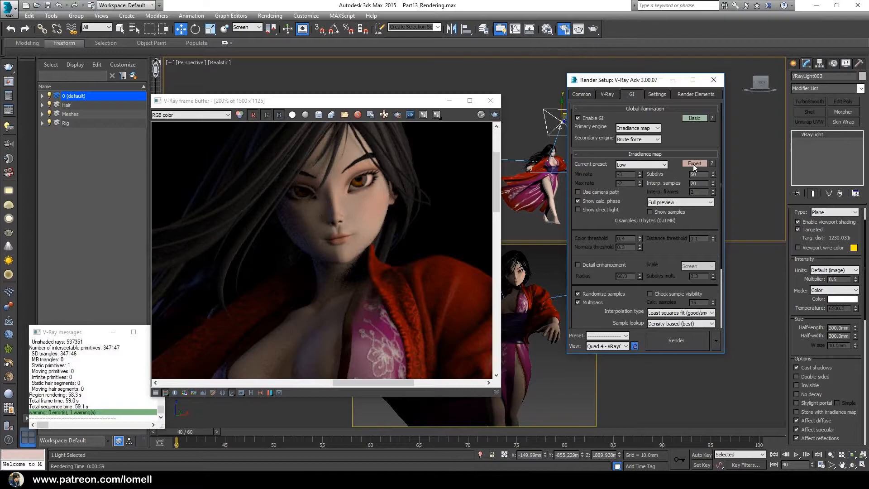
scroll(584, 228, "down", 2)
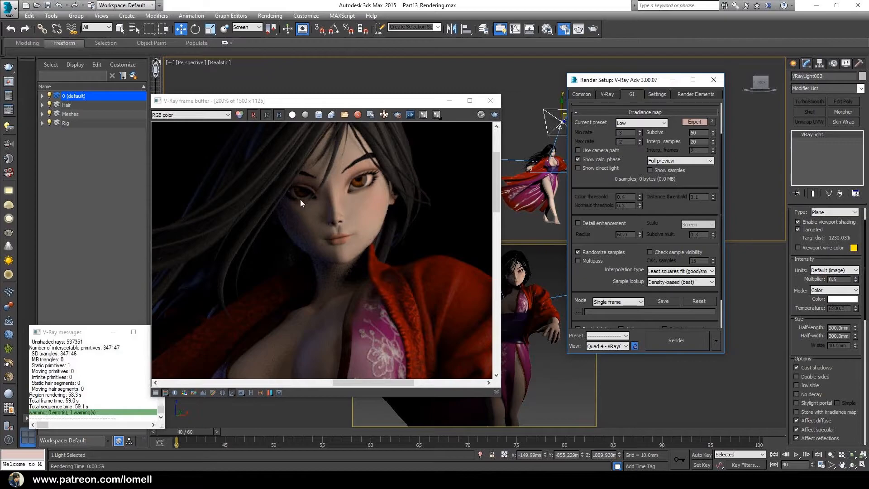
left_click_drag(363, 103, 348, 101)
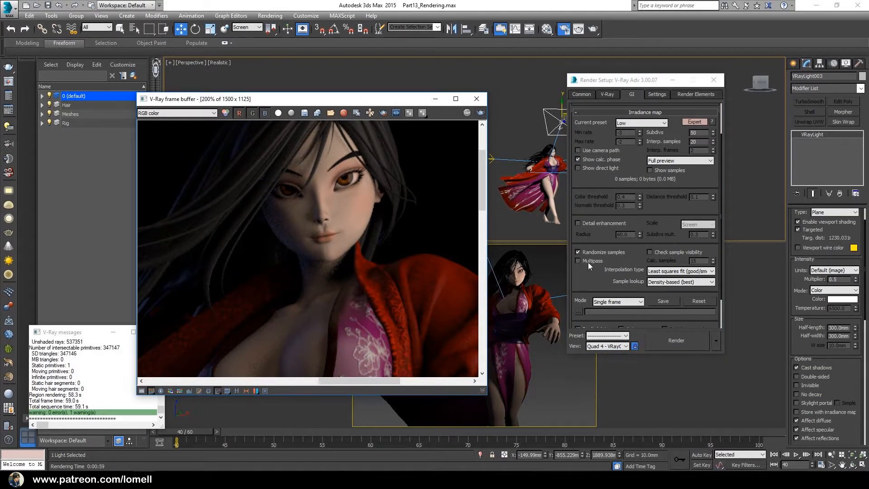
left_click_drag(577, 198, 578, 244)
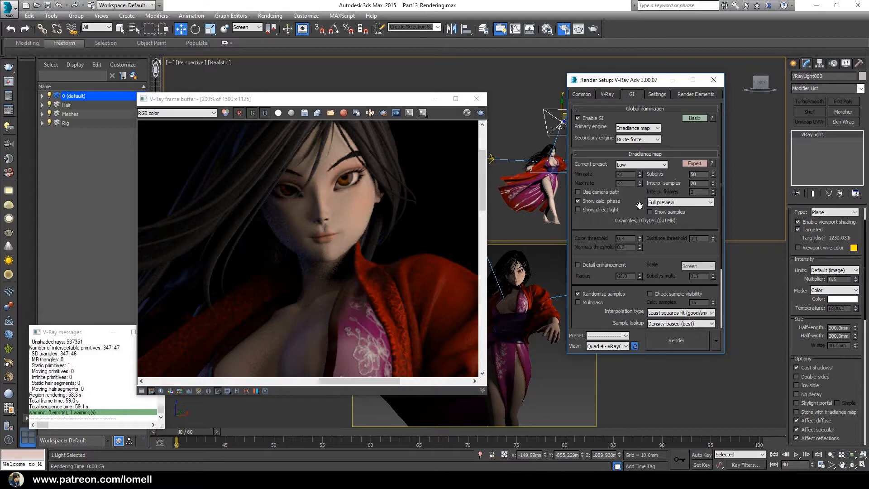
left_click(714, 80)
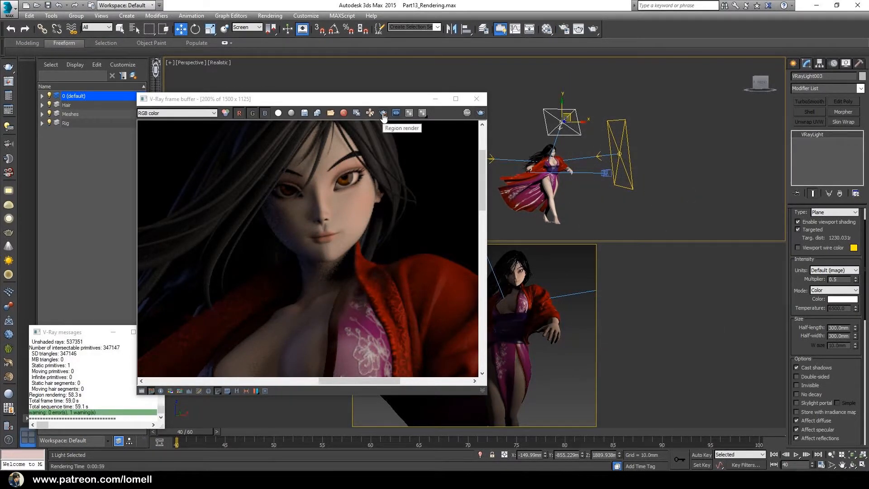
Step: Render only a small region over the chin and collar to test the global illumination in the shadows
scroll(321, 301, "up", 2)
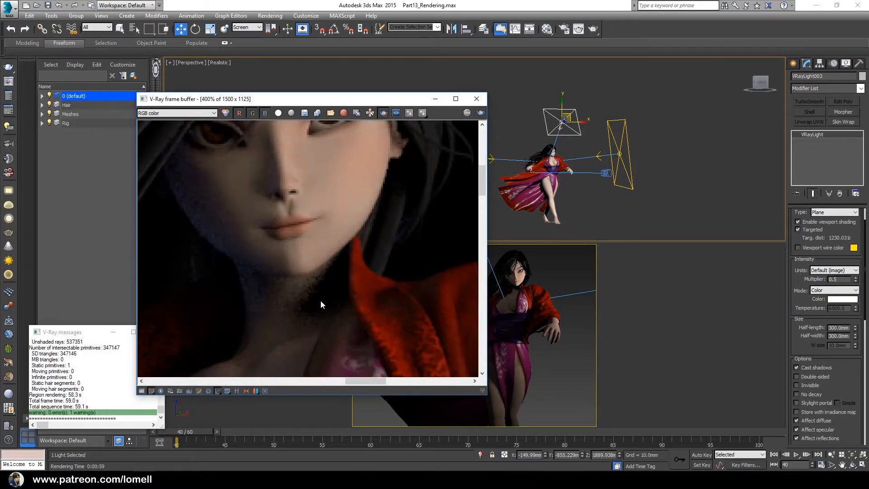
middle_click_drag(321, 300, 330, 281)
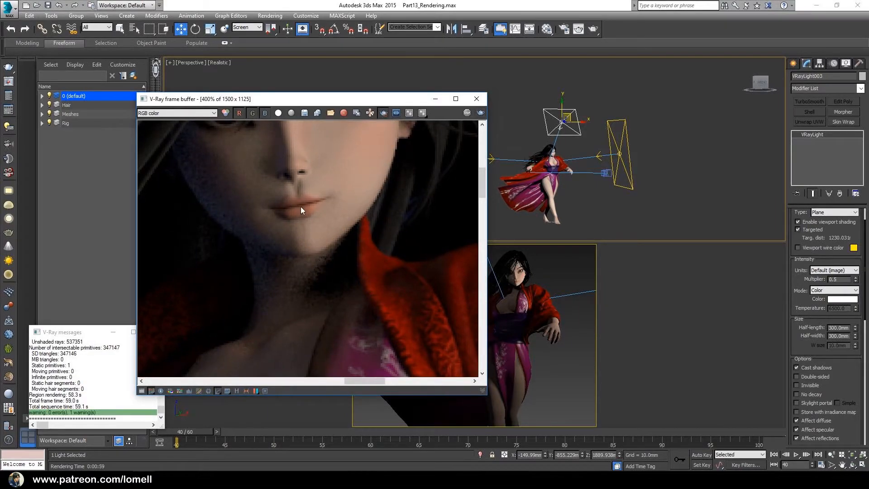
left_click_drag(302, 197, 376, 262)
left_click(480, 113)
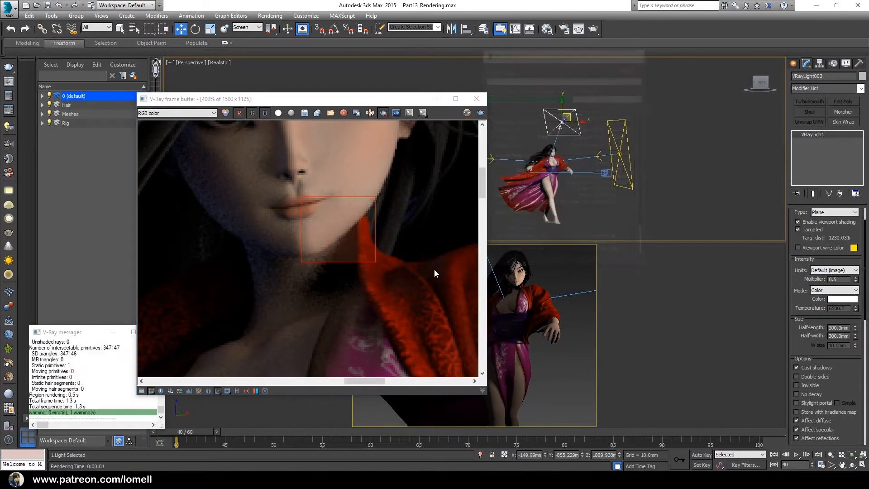
middle_click_drag(332, 287, 327, 295)
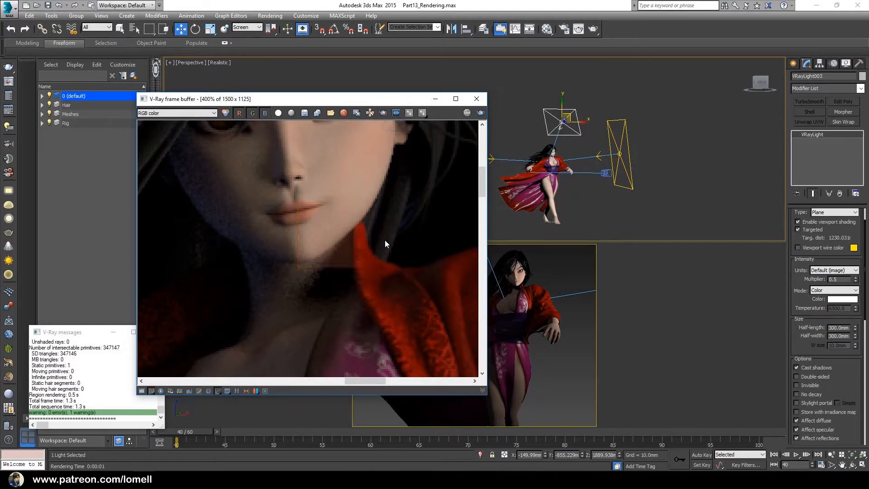
Step: Re-render the whole camera view with the region restriction off
scroll(385, 240, "down", 3)
left_click_drag(402, 102, 387, 100)
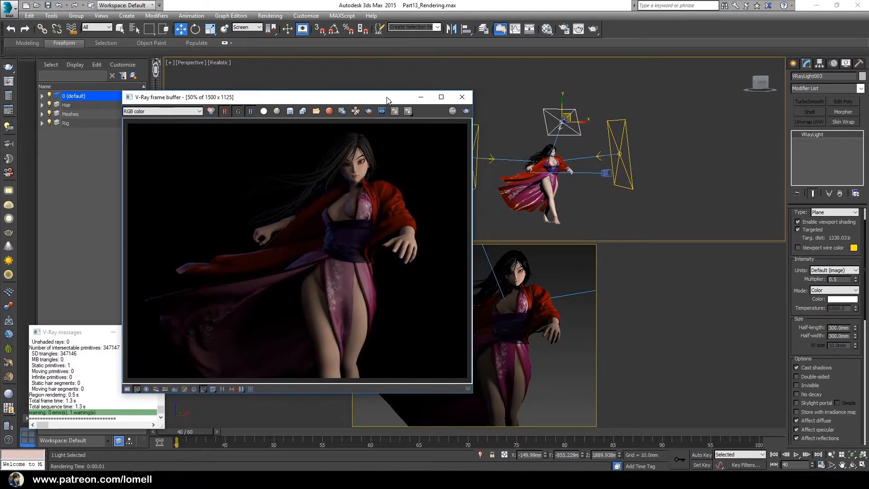
left_click(467, 112)
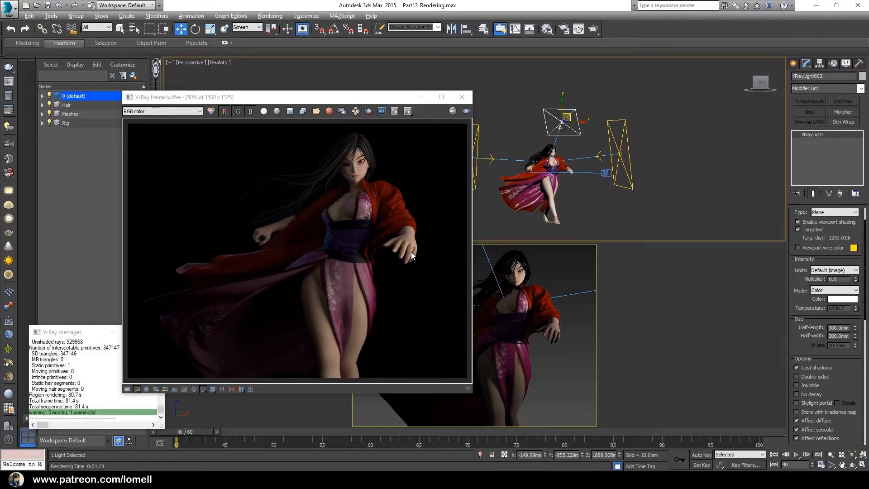
Step: Open the frame buffer's color corrections, enable Exposure, and set the exposure to 1.25
left_click(127, 389)
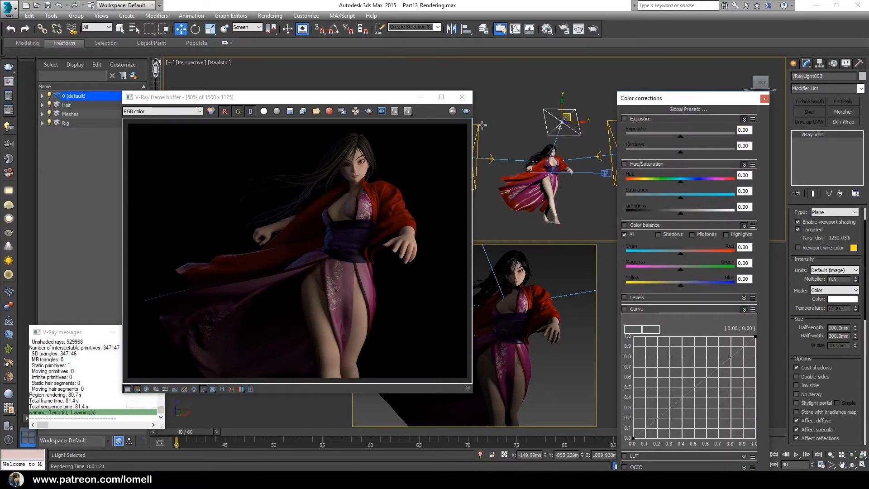
left_click_drag(652, 98, 575, 55)
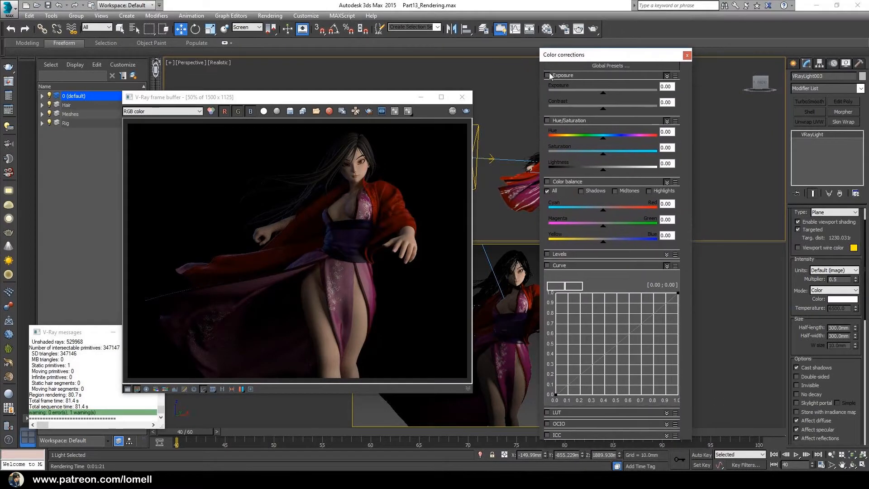
left_click(548, 76)
double_click(669, 86)
type("1.25")
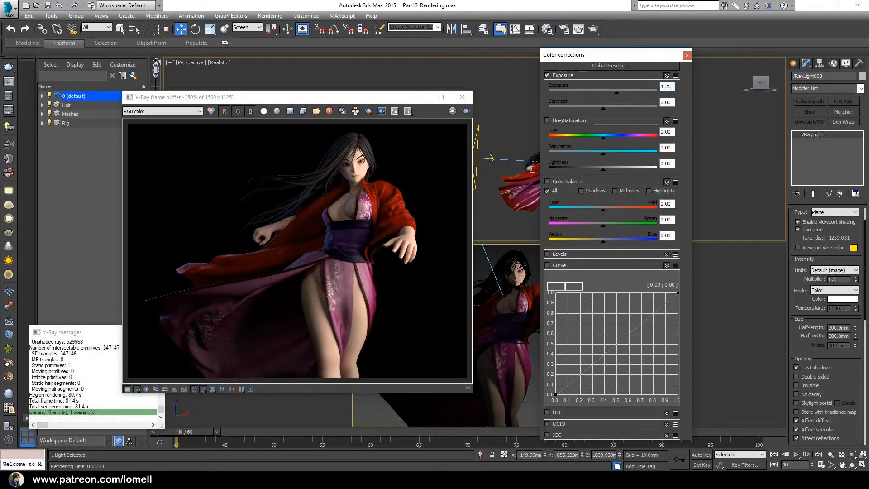
Step: Enable Color balance, shift the midtones toward magenta and blue, and set the highlights to -0.23 cyan/red, 0.23 magenta/green and -0.19 yellow/blue
left_click(547, 182)
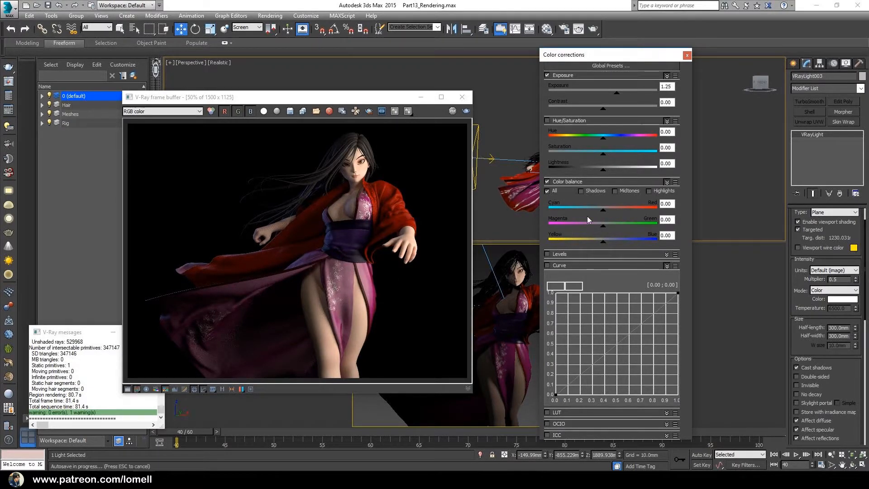
left_click(621, 191)
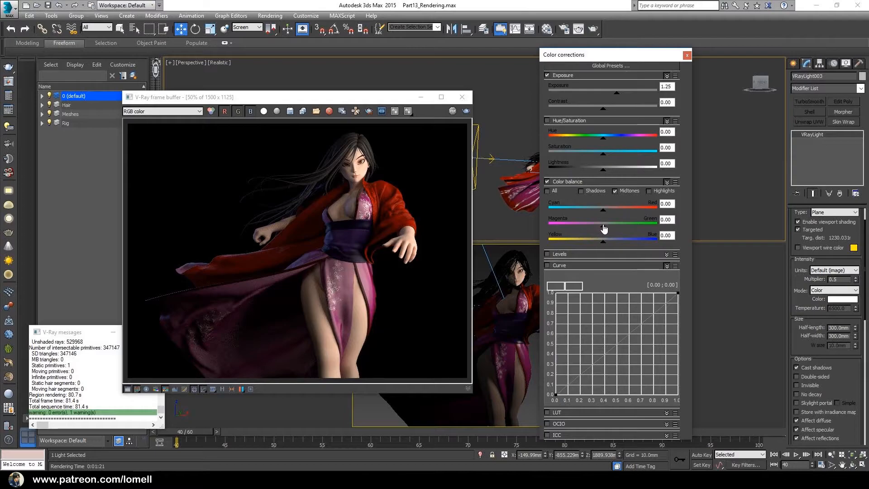
left_click_drag(604, 229, 619, 250)
left_click(649, 191)
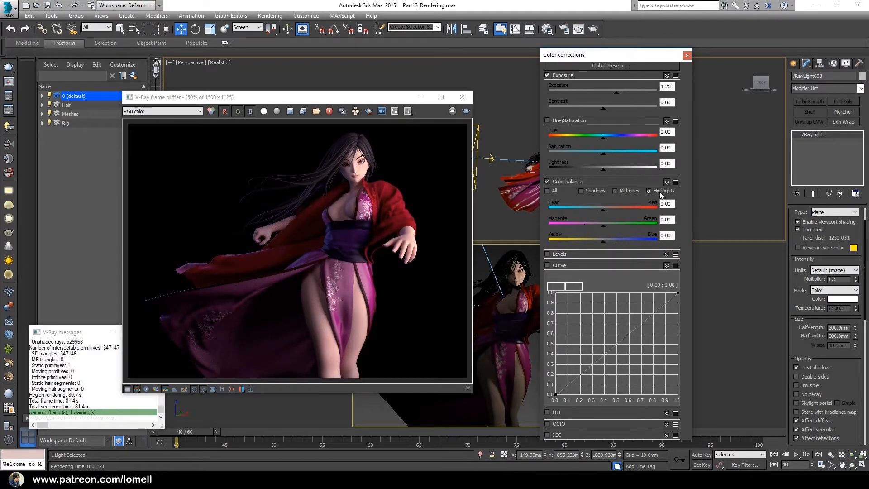
left_click_drag(603, 210, 594, 248)
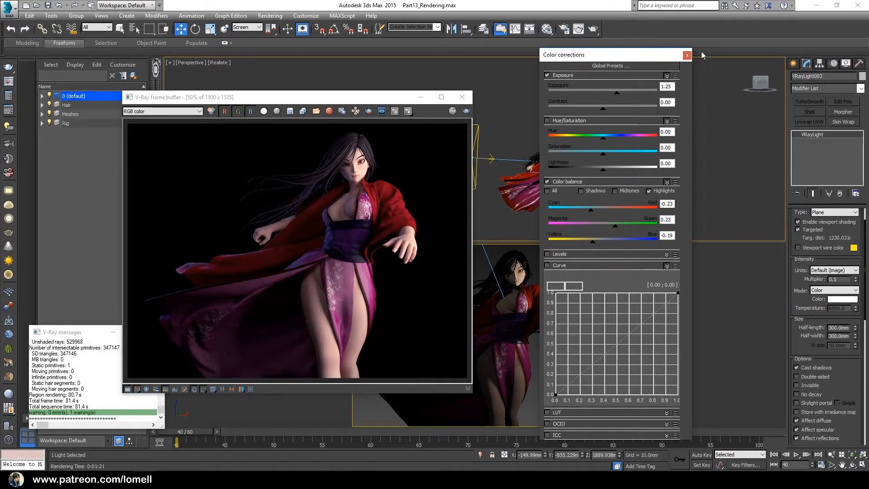
Step: Enable the Curve correction and raise the curve's darker tones to about 0.44 at input 0.29
left_click_drag(656, 59, 657, 43)
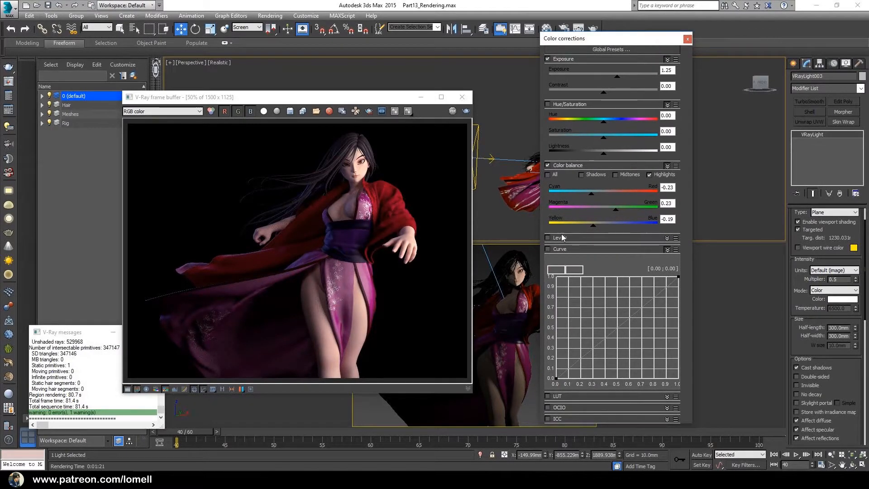
left_click(548, 249)
left_click(557, 378)
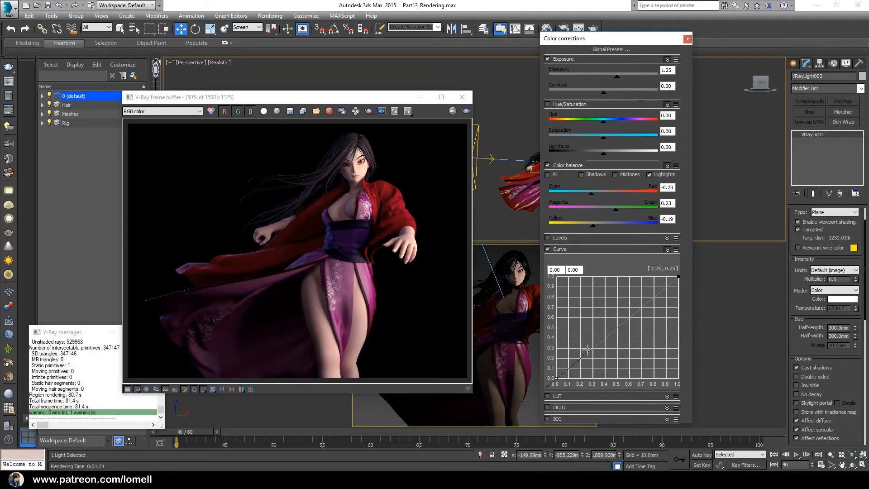
mouse_move(590, 350)
left_mouse_down()
mouse_move(583, 310)
mouse_move(611, 369)
mouse_move(587, 323)
mouse_move(603, 354)
mouse_move(592, 334)
left_mouse_up()
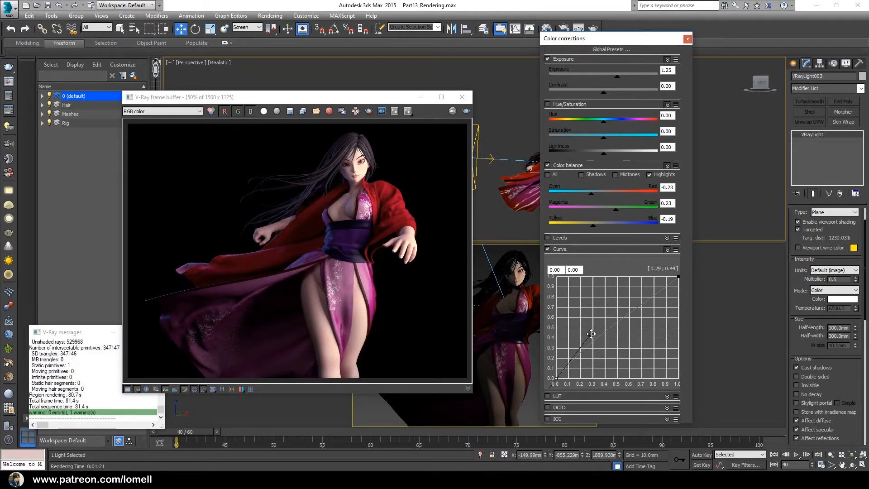
Step: Reshape the bright end of the correction curve with its end-point handle and close the color corrections
left_click(678, 277)
left_click_drag(678, 277, 632, 328)
left_click(688, 40)
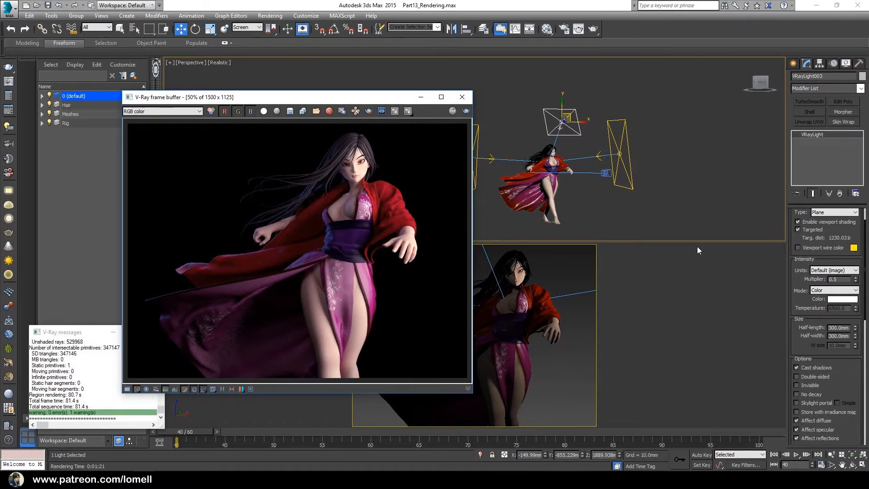
Step: Open the frame buffer's lens effects and turn on the Bloom effect
left_click(252, 390)
left_click_drag(196, 98, 585, 60)
left_click(532, 81)
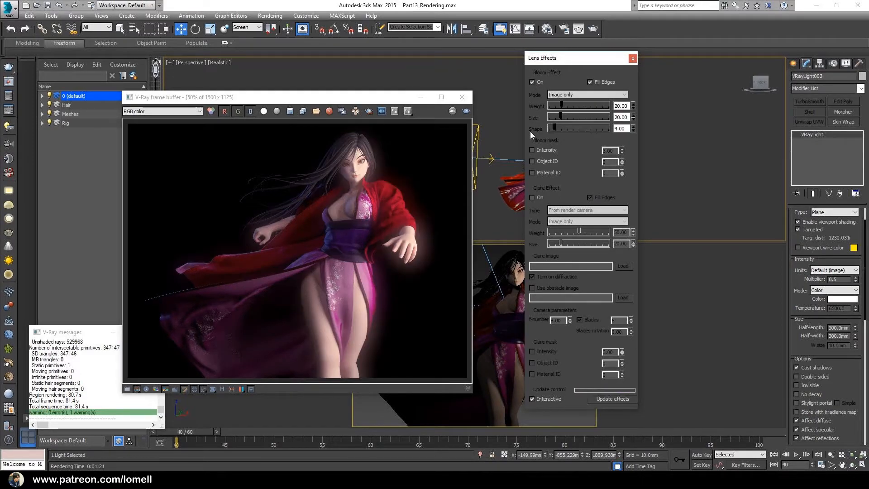
Step: Reduce the bloom's weight to 12.31 and its size to 13.18, checking the face up close, and close the lens effects
double_click(379, 179)
middle_click_drag(356, 175, 350, 236)
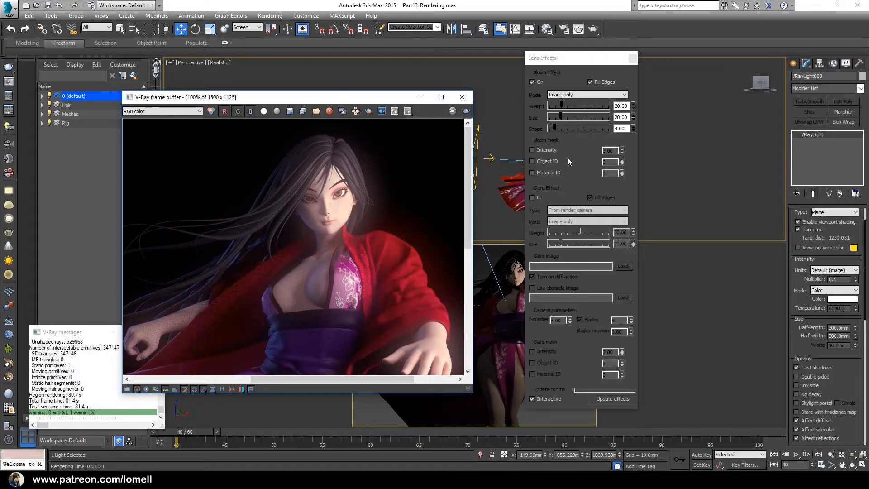
left_click_drag(562, 105, 557, 105)
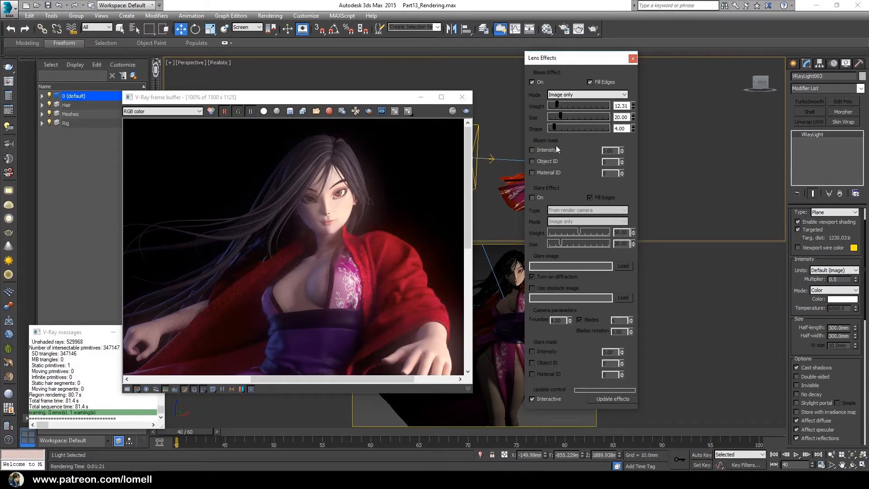
left_click_drag(561, 118, 557, 118)
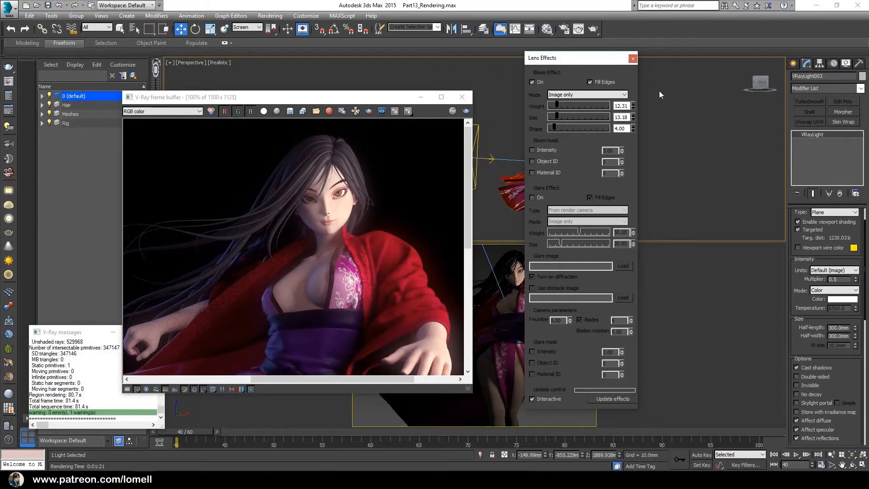
left_click(633, 58)
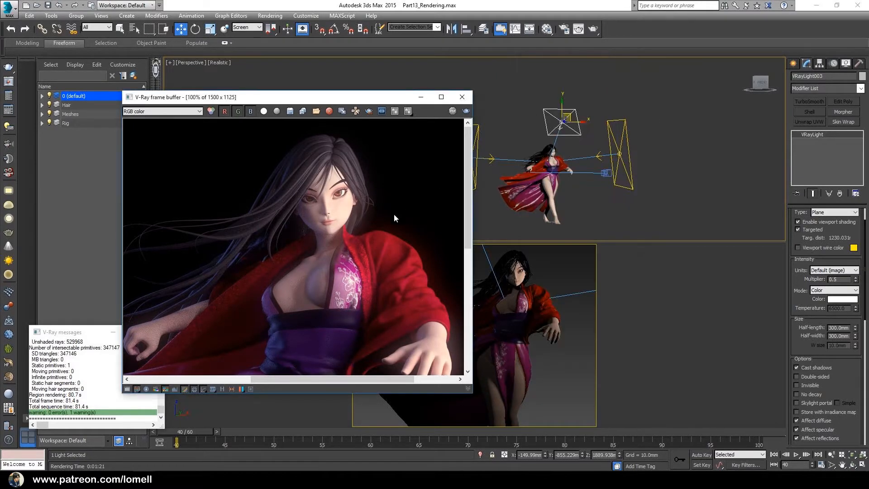
Step: Open the Material Editor and pick the character's Skin material from the viewport into the first sample slot
scroll(330, 230, "down", 2)
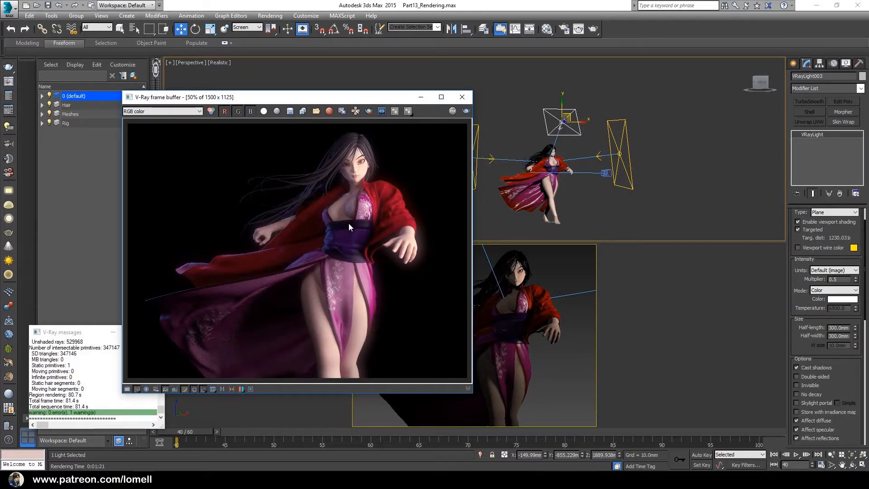
scroll(349, 222, "up", 4)
middle_click_drag(350, 216, 303, 259)
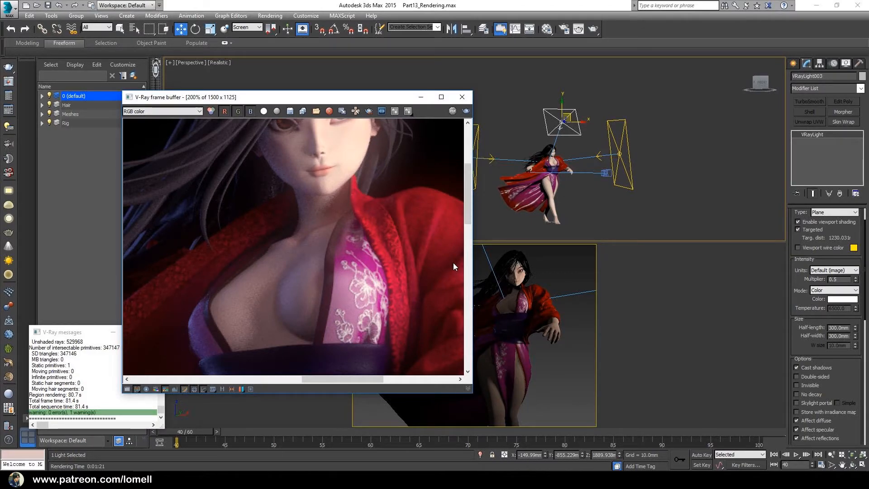
middle_click_drag(268, 201, 387, 309)
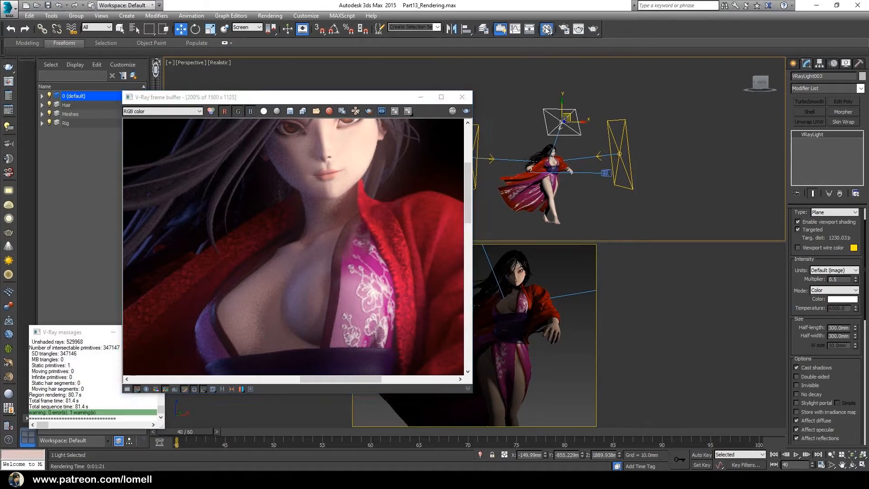
key("m")
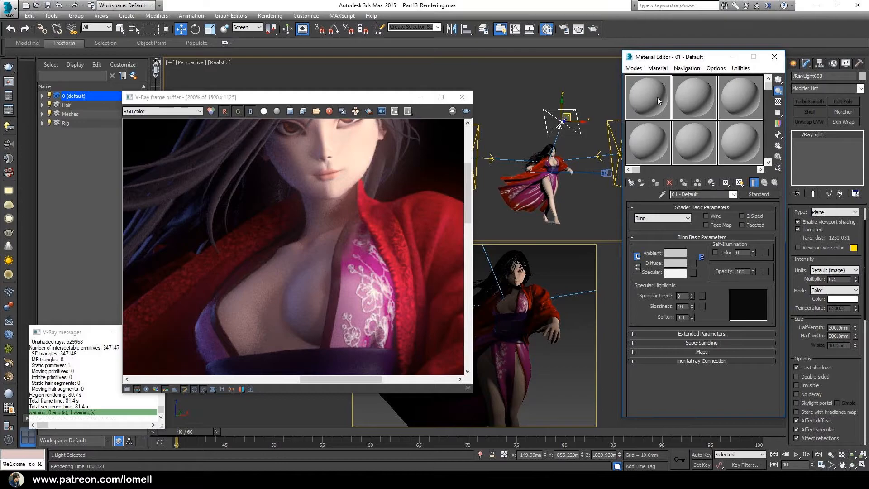
left_click(662, 194)
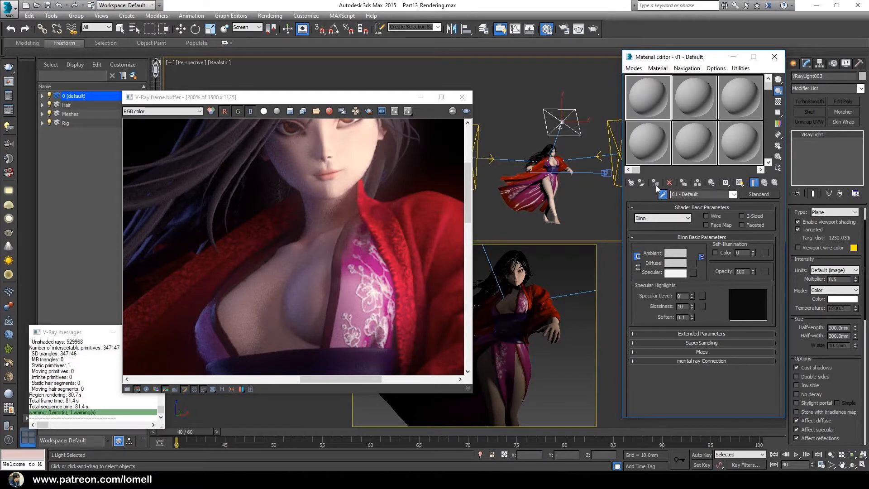
left_click(540, 184)
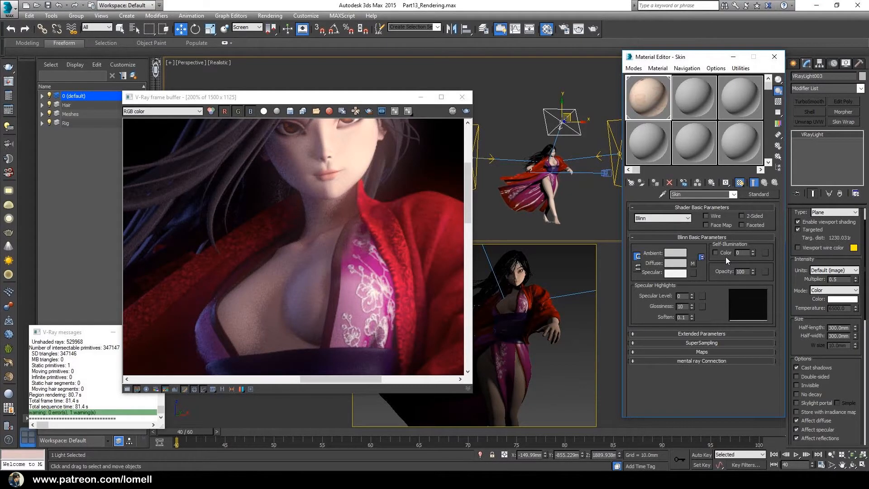
Step: Copy the Skin material's diffuse map and change the material type to VRayFastSSS2
right_click(693, 263)
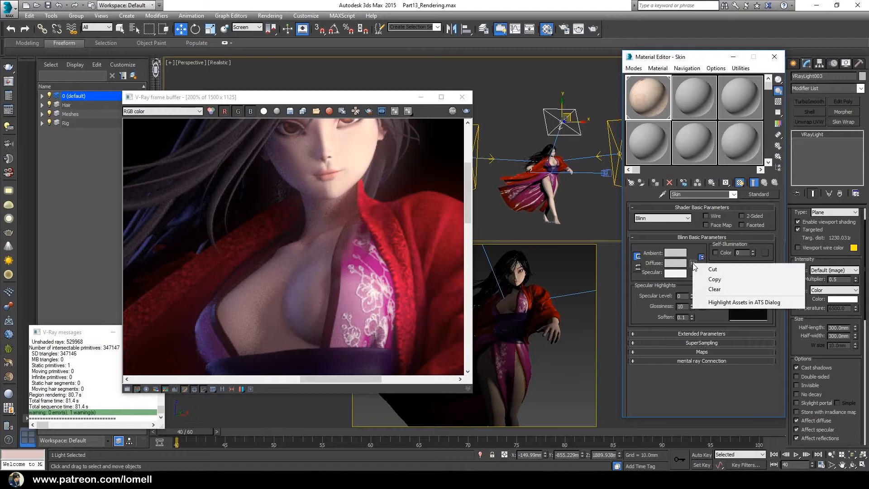
left_click(709, 279)
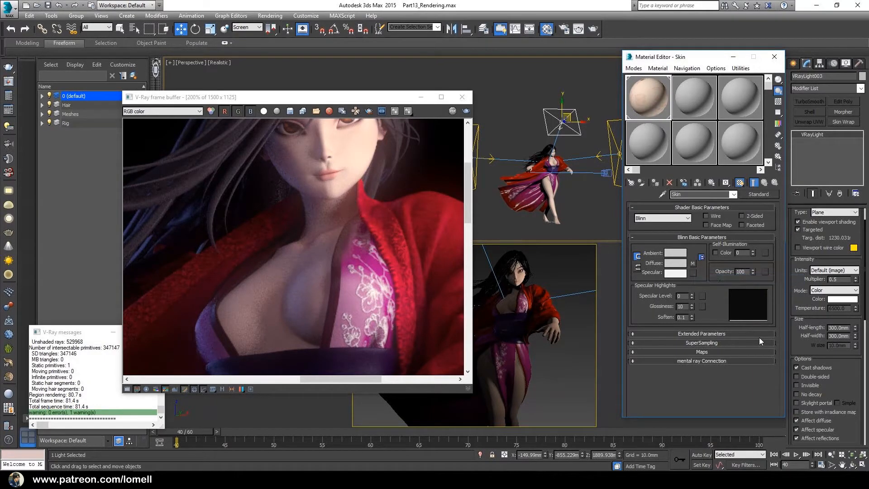
left_click(754, 195)
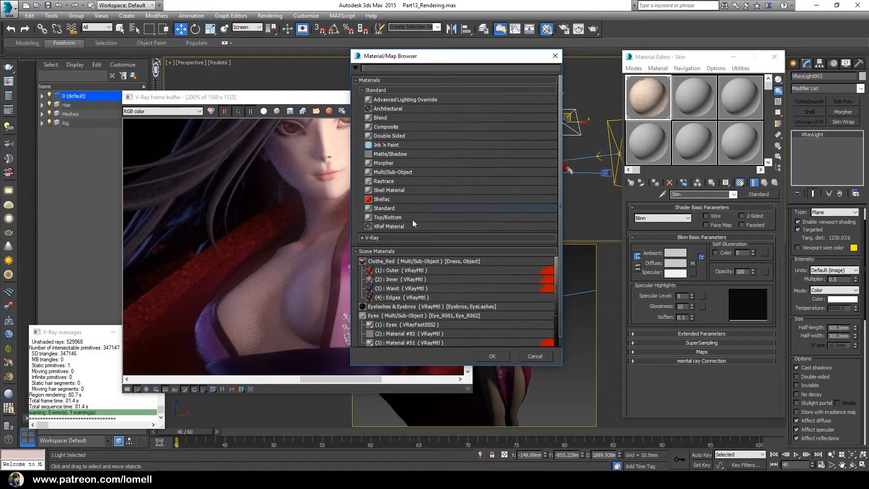
left_click(412, 236)
left_click_drag(558, 171, 561, 208)
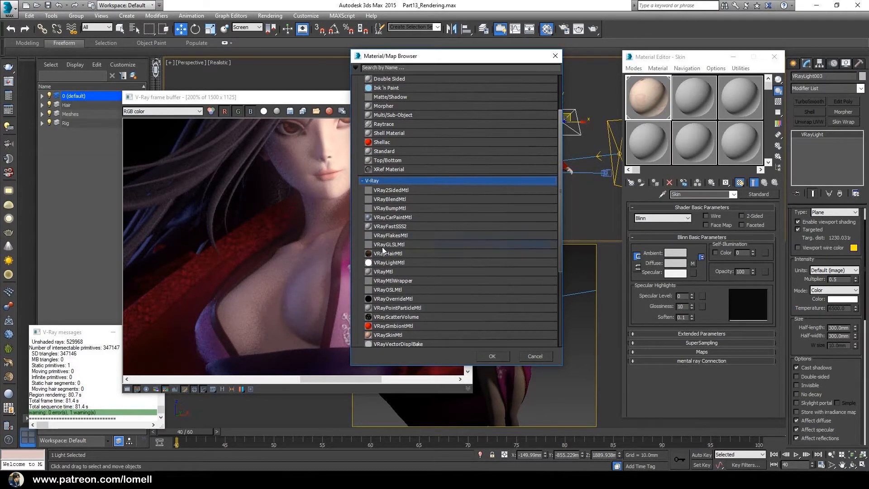
left_click(394, 226)
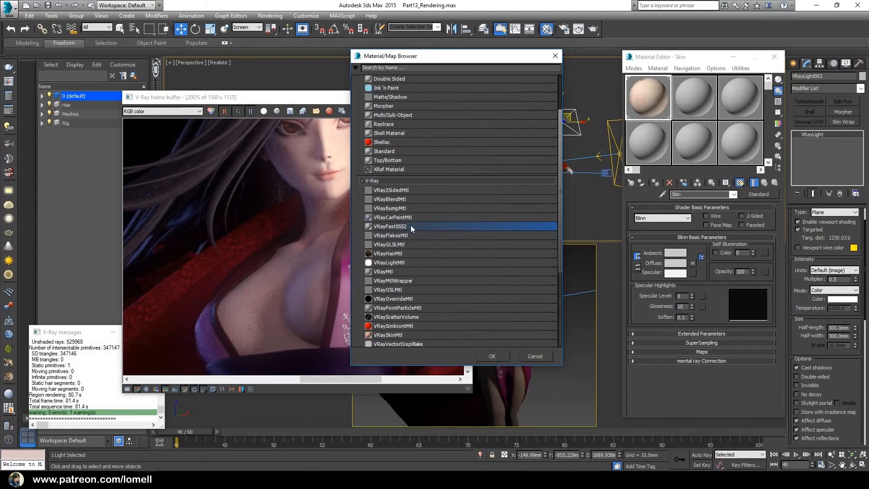
left_click(491, 355)
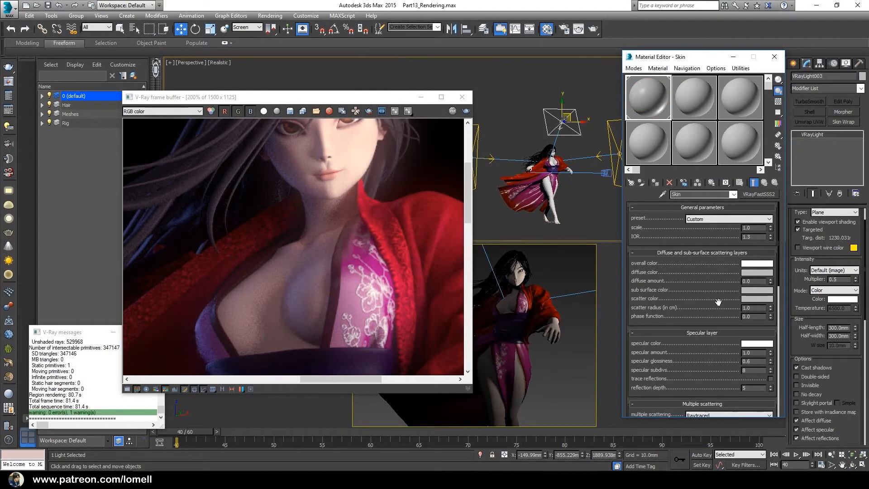
Step: Paste the copied Falloff map into the sss color map slot of the Skin material
scroll(642, 295, "down", 10)
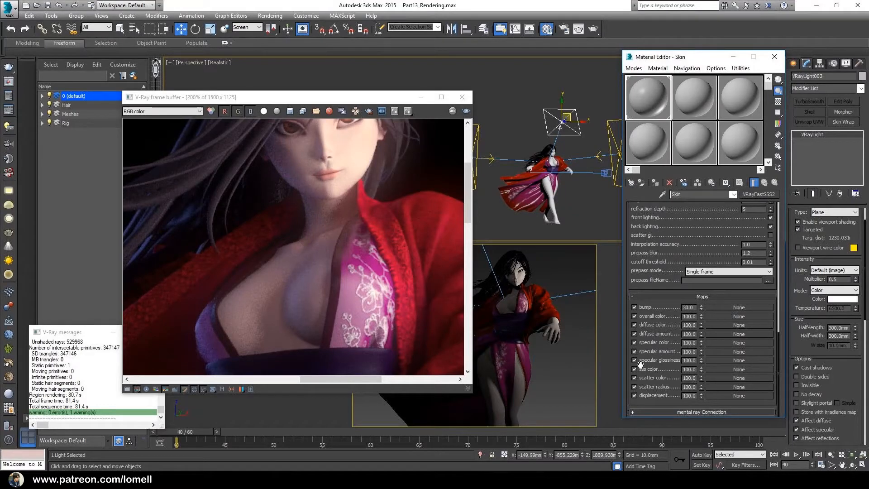
right_click(740, 369)
left_click(781, 375)
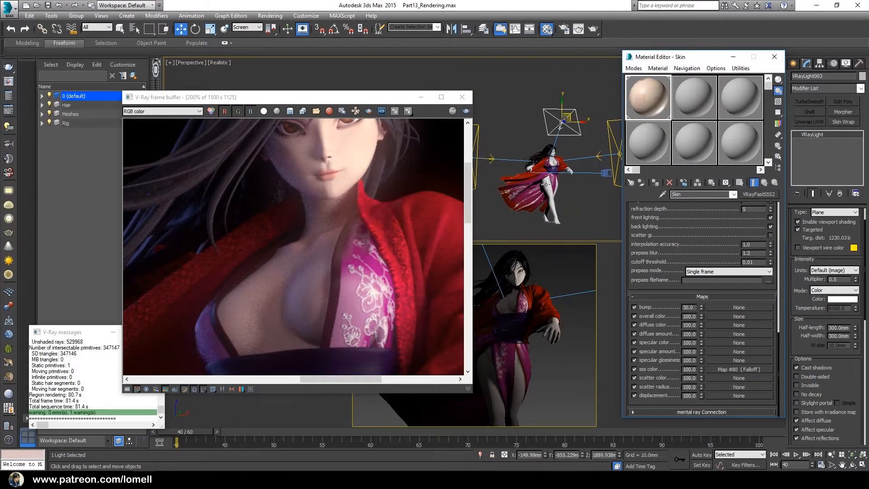
Step: Open the Falloff map's Skin_Diffuse.psd bitmap, show it in the viewport, and return to the Skin material's top level
left_click(746, 370)
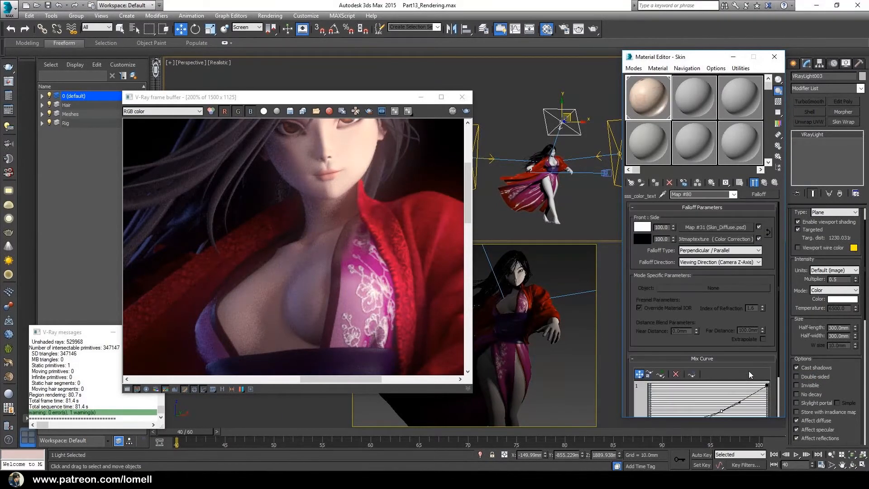
left_click(716, 227)
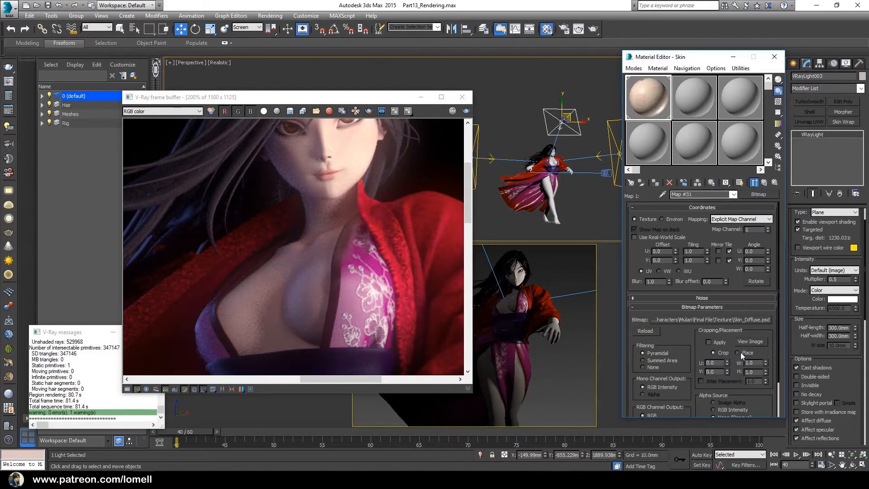
left_click(741, 185)
left_click(765, 184)
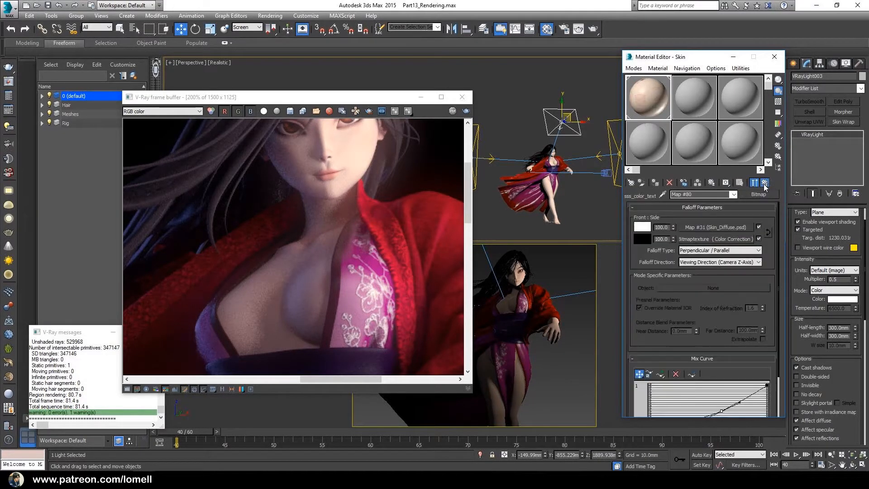
left_click(764, 186)
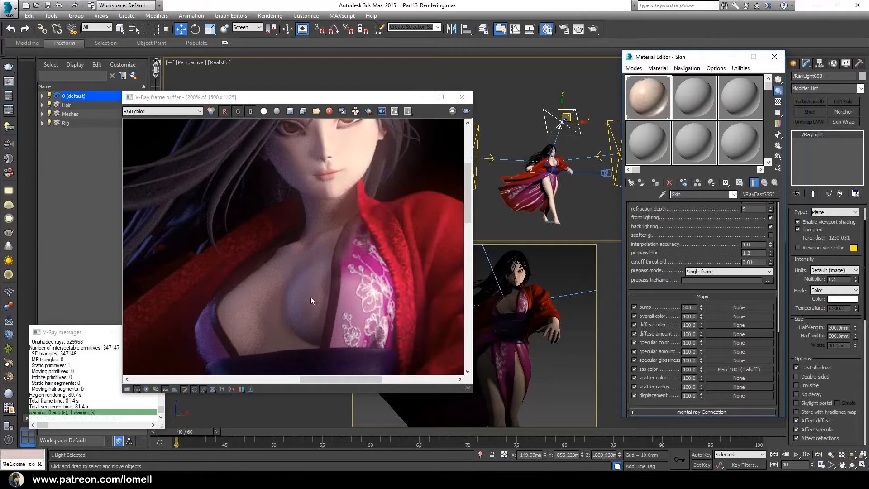
Step: Set a render region around the character's neckline and upper torso and render it with the new skin material
left_click(356, 111)
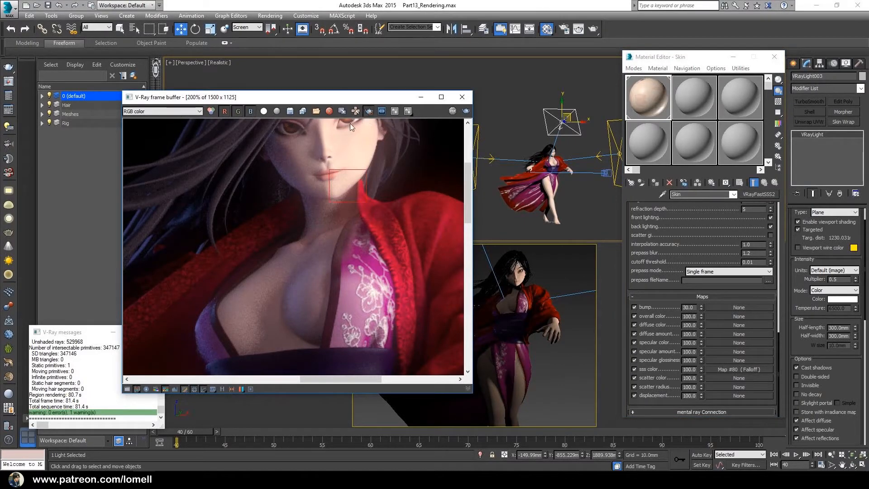
left_click_drag(199, 196, 373, 371)
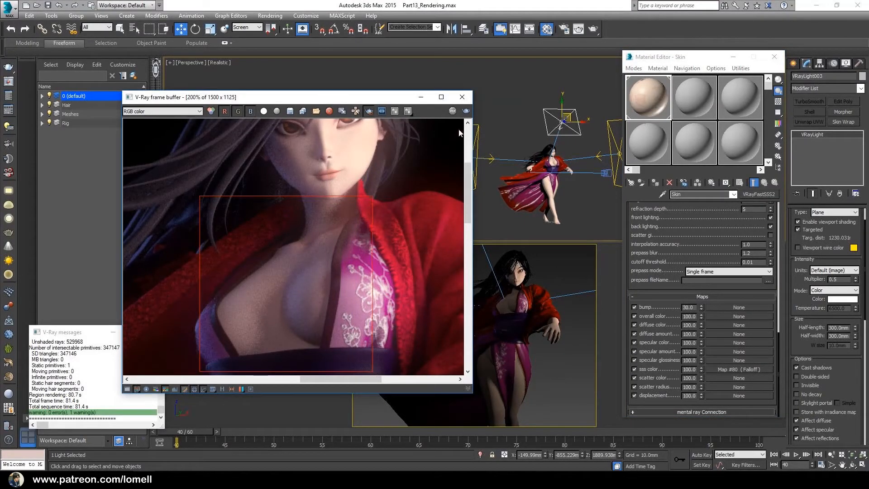
left_click(466, 112)
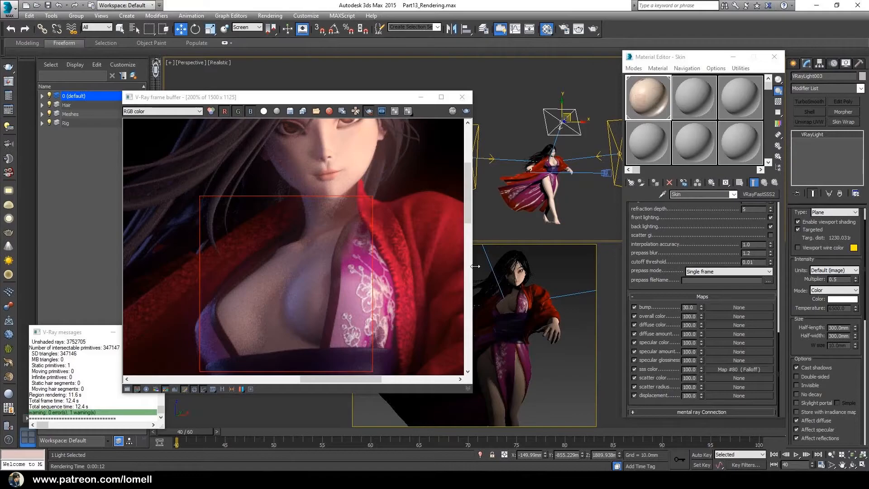
Step: Examine the skin shading and grain inside the re-rendered region at 200% and 400% magnification
scroll(254, 342, "up", 3)
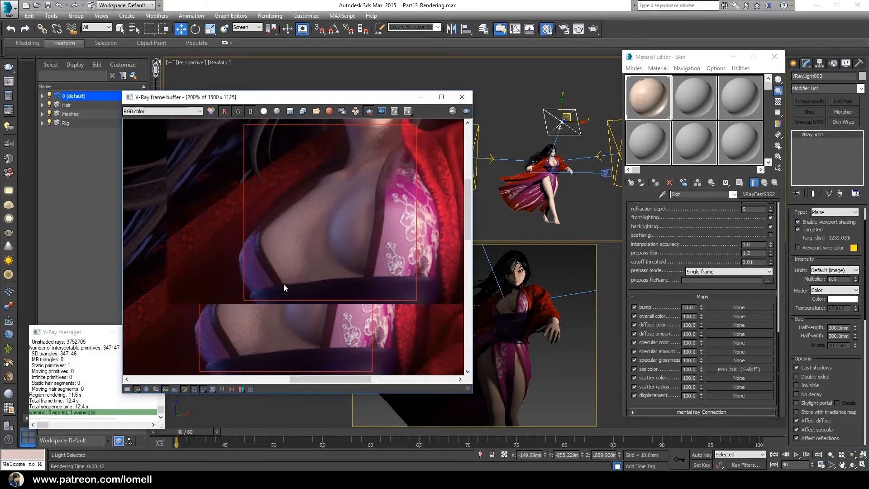
middle_click_drag(323, 275, 268, 275)
scroll(287, 265, "down", 1)
scroll(290, 278, "up", 1)
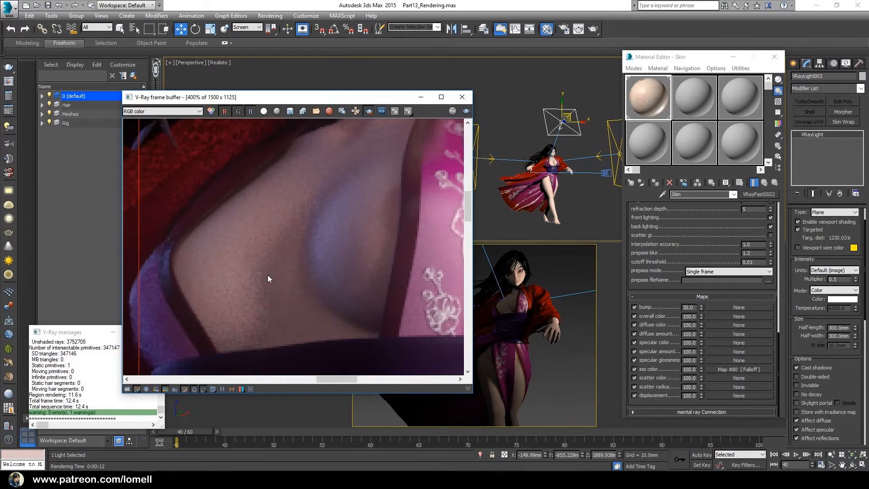
scroll(268, 276, "down", 1)
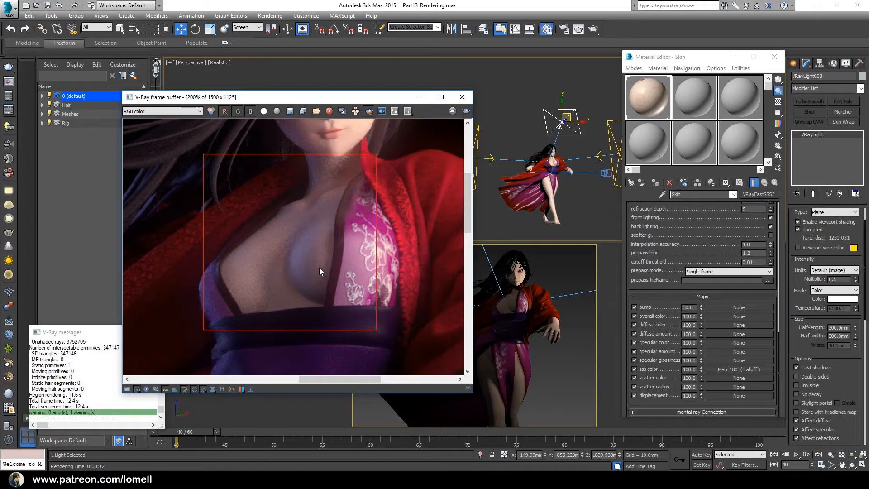
scroll(259, 283, "up", 1)
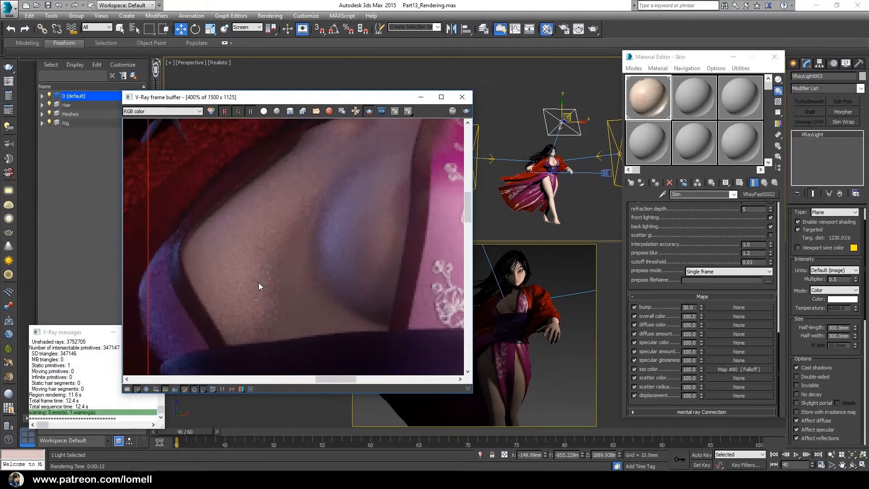
mouse_move(261, 287)
middle_mouse_down()
mouse_move(265, 249)
mouse_move(267, 287)
middle_mouse_up()
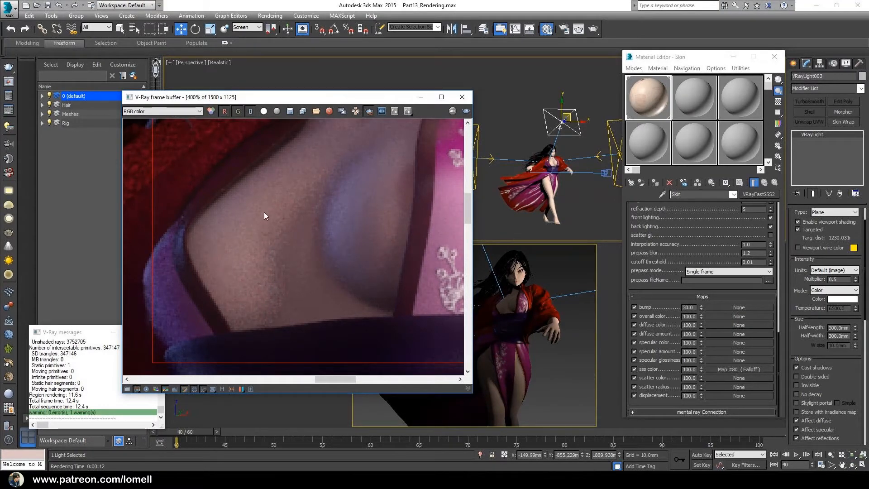
middle_click_drag(229, 254, 241, 313)
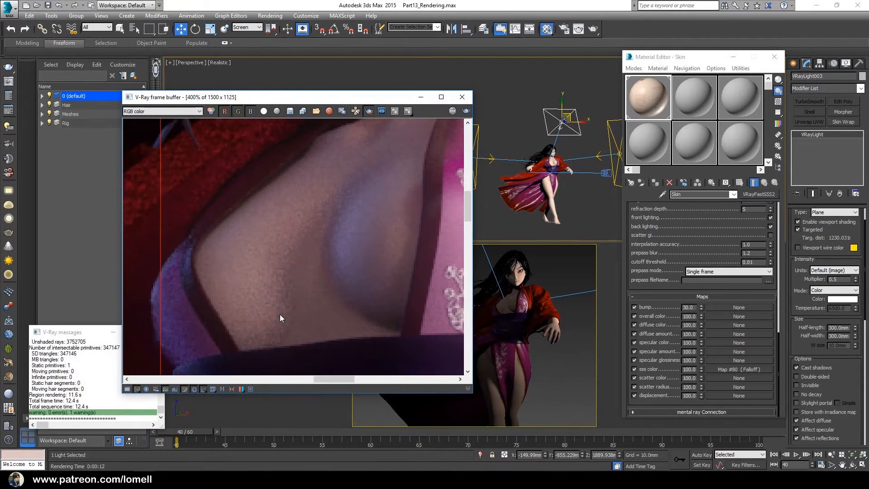
middle_click_drag(267, 272, 253, 286)
scroll(252, 287, "down", 1)
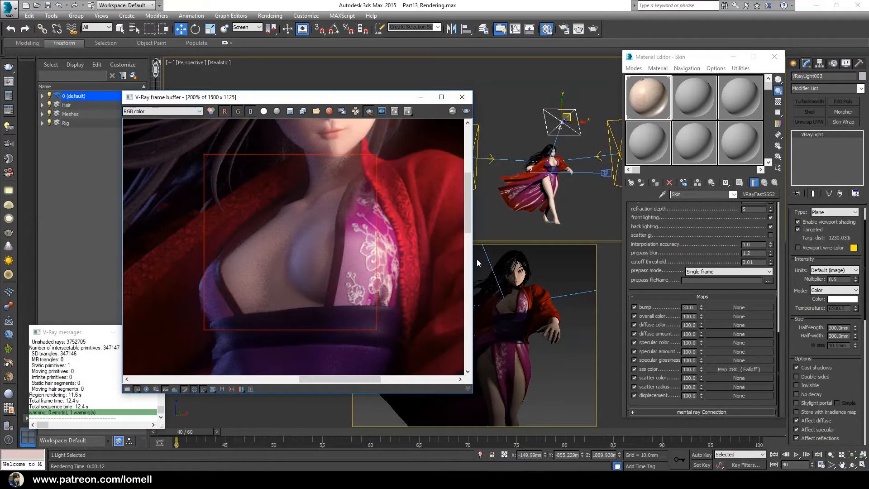
Step: Set the Skin material's single scatter subdivs and specular subdivs to 24
left_click(646, 97)
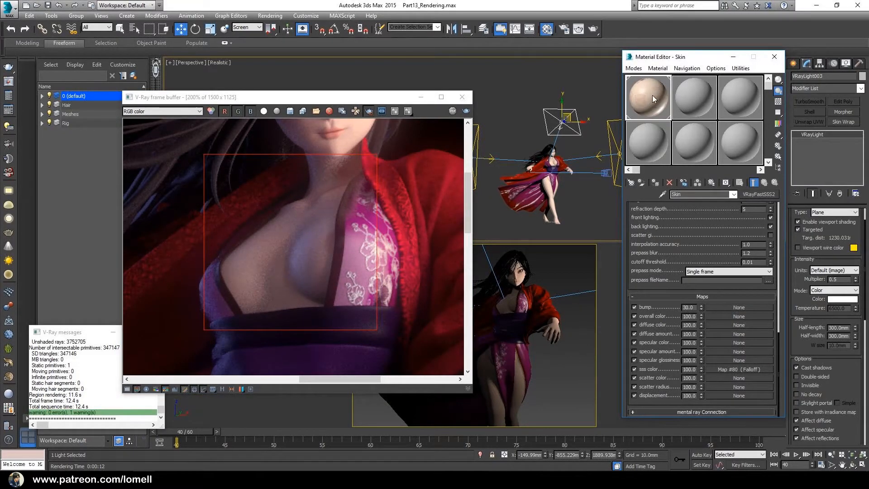
scroll(637, 265, "up", 5)
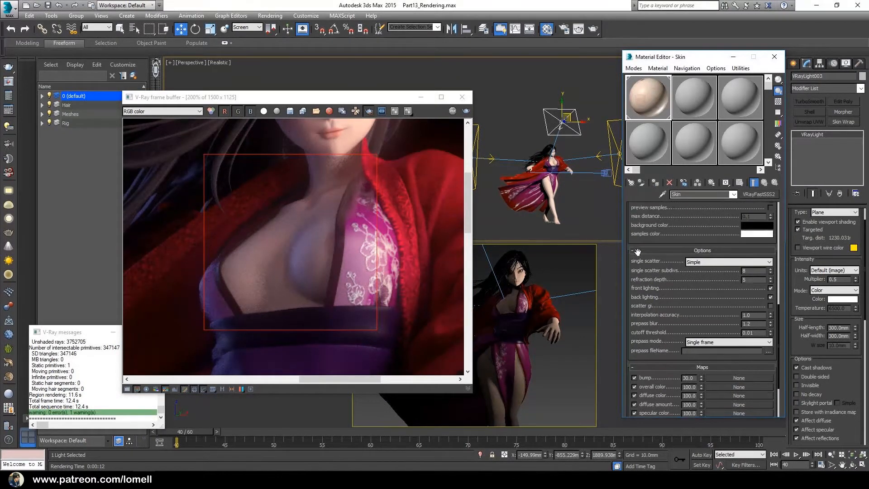
left_click_drag(637, 266, 650, 208)
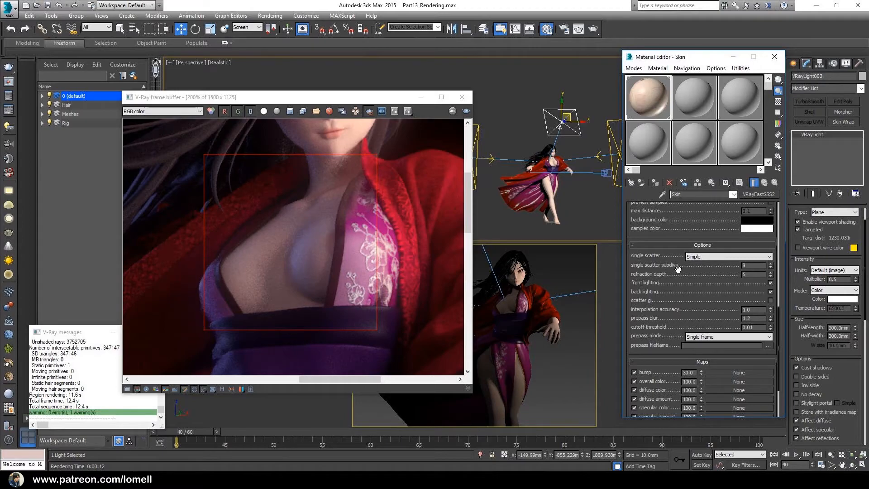
left_click_drag(755, 267, 735, 266)
type("24")
scroll(645, 360, "up", 5)
scroll(645, 360, "up", 2)
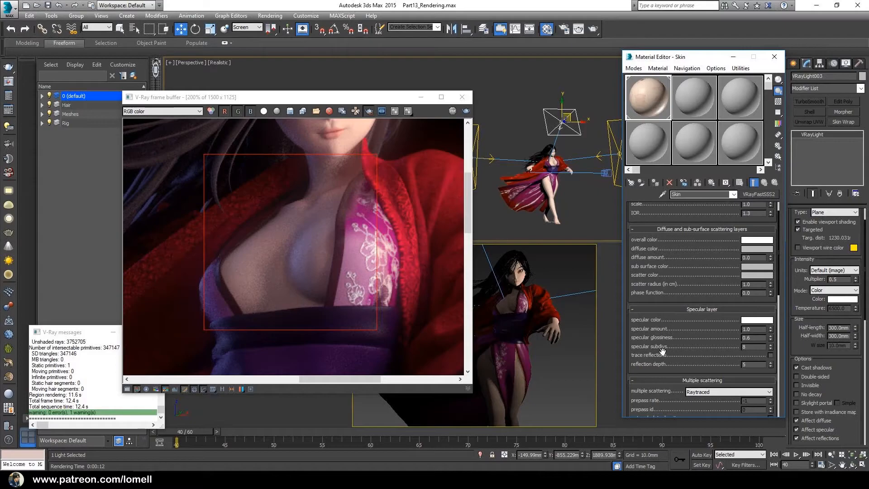
double_click(744, 347)
type("24")
Step: Sample the character's Hair material into the second material slot, check its reflection subdivs, and close the Material Editor
left_click(707, 105)
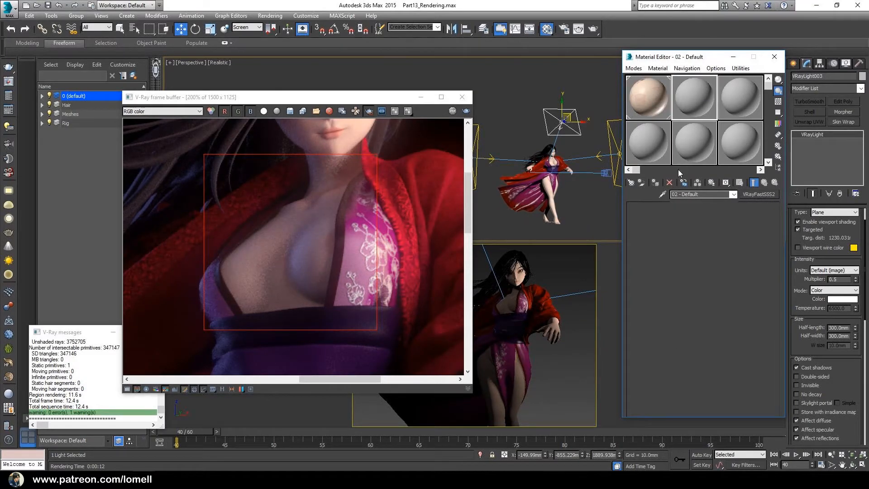
left_click(662, 194)
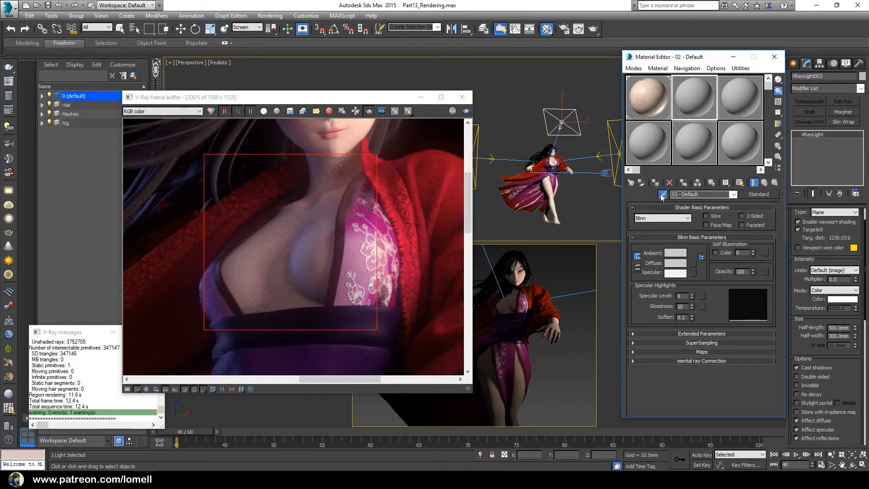
left_click(480, 275)
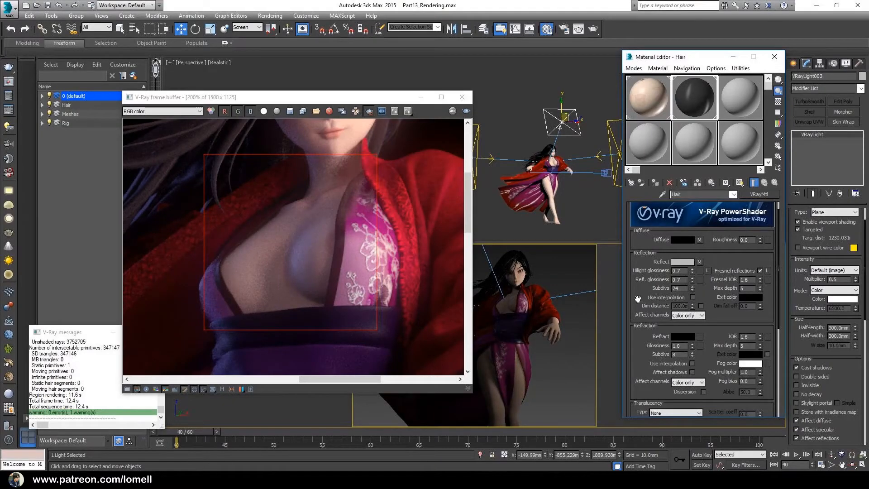
scroll(643, 292, "down", 1)
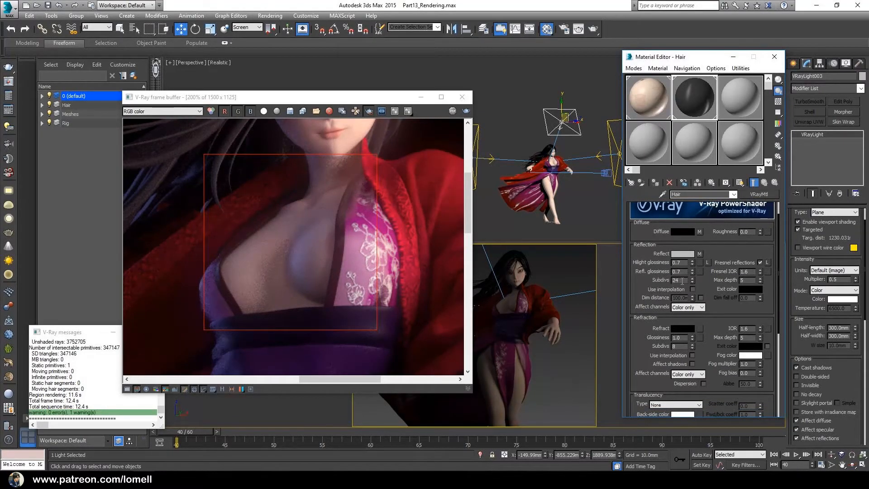
left_click_drag(638, 285, 638, 287)
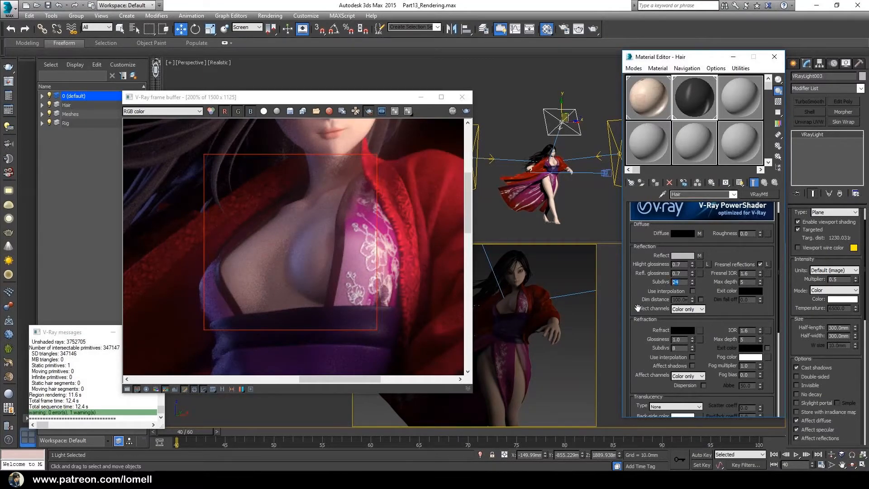
left_click_drag(643, 309, 643, 327)
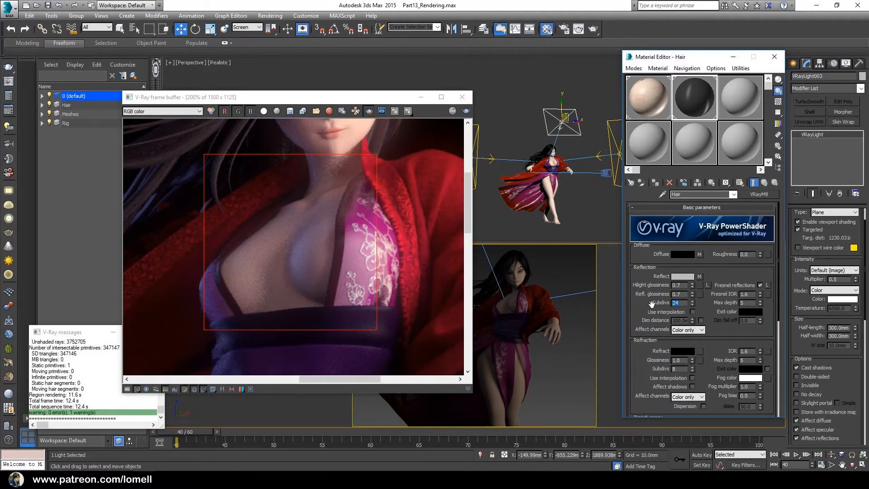
left_click_drag(339, 101, 265, 98)
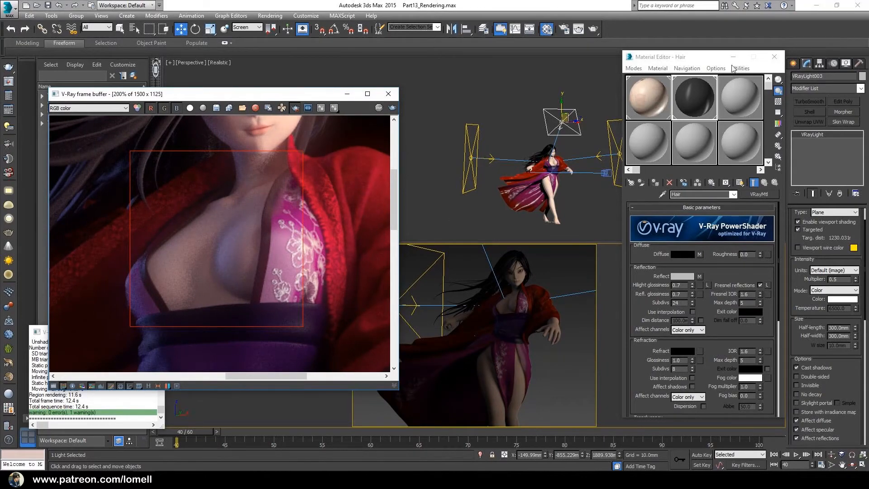
left_click(774, 57)
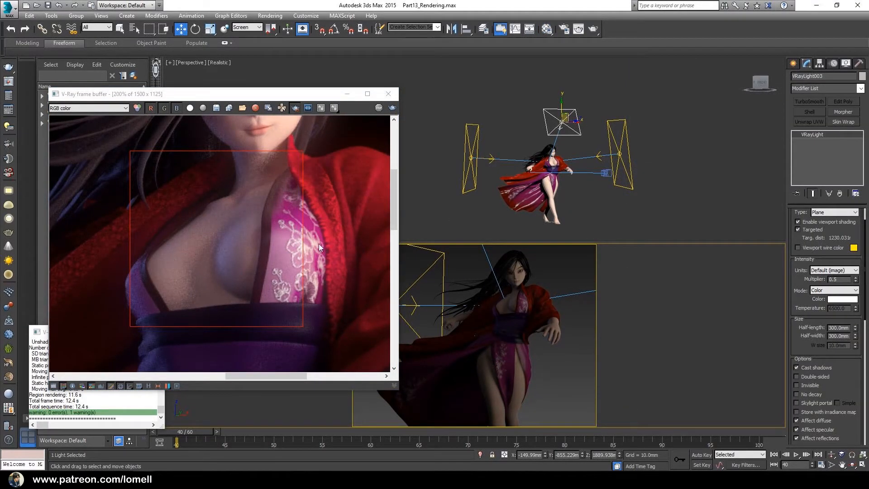
Step: Set the sampling subdivs of the blue side light VRayLight001 to 24
left_click(478, 132)
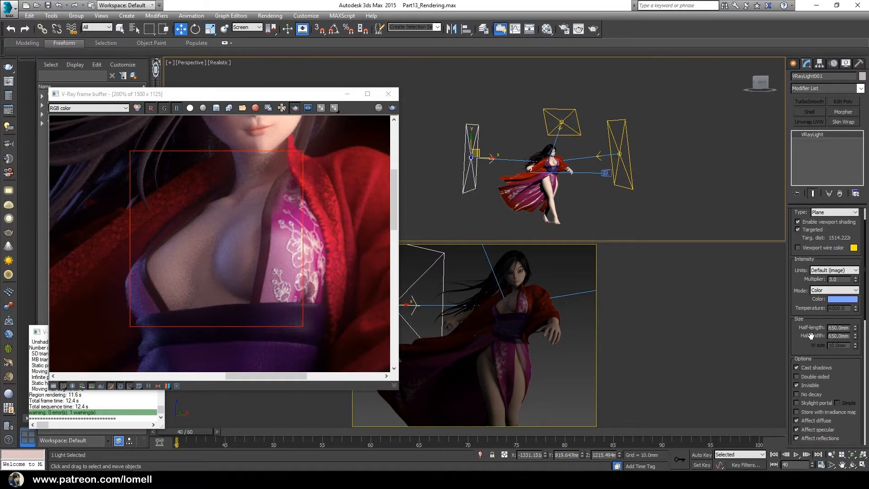
scroll(808, 317, "down", 10)
scroll(808, 272, "up", 5)
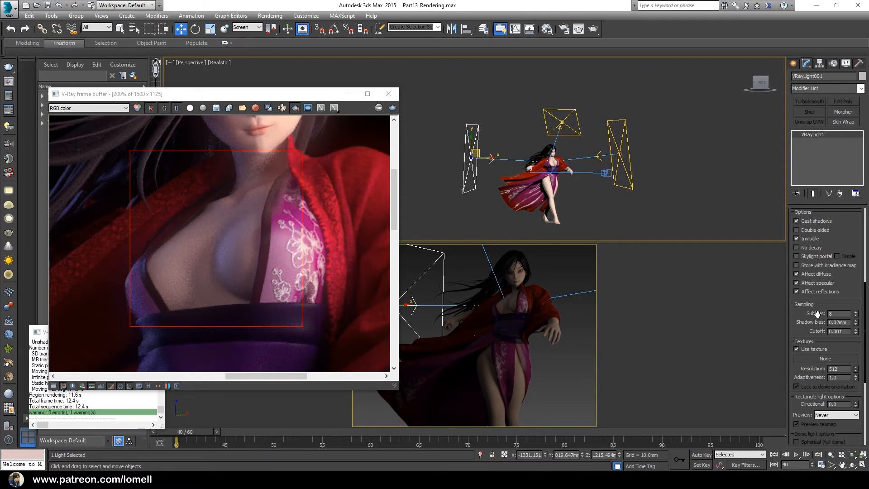
left_click_drag(834, 315, 803, 321)
type("24")
left_click_drag(805, 323, 803, 326)
Step: Set the sampling subdivs of VRayLight003 above the character to 24, and select VRayLight002
left_click(553, 109)
double_click(837, 318)
type("2")
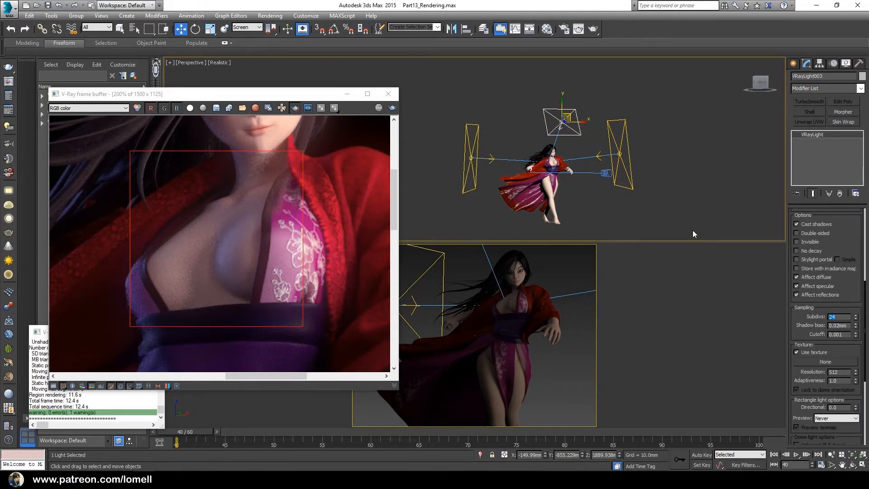
left_click(615, 153)
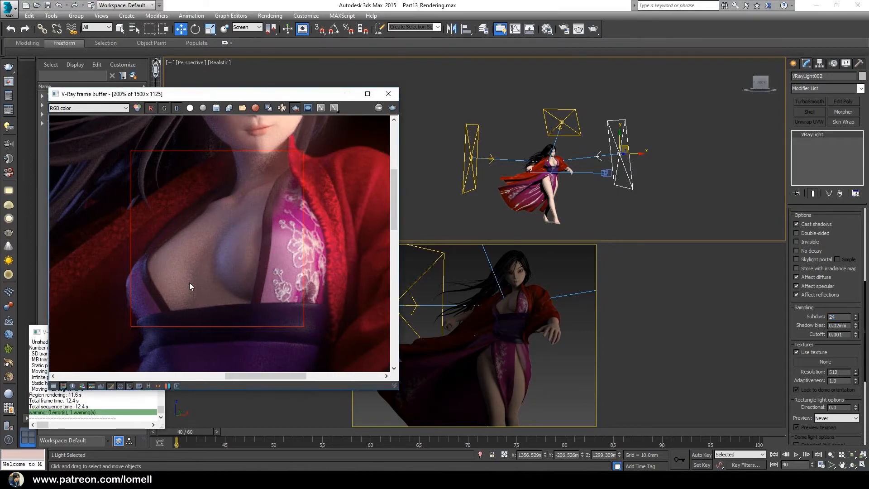
Step: Set a small render region on the chest skin and render it to check the noise
scroll(191, 285, "up", 2)
left_click_drag(164, 192, 263, 269)
left_click(392, 108)
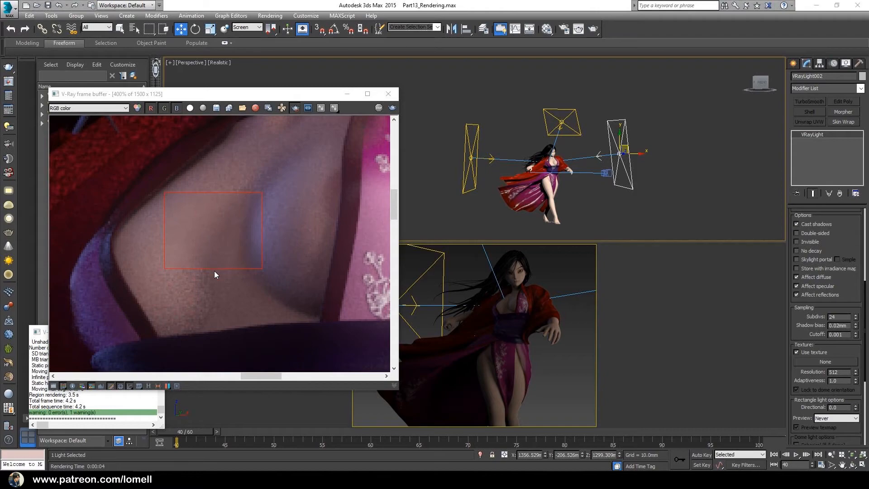
Step: Turn off region rendering and render the full frame of the character
scroll(214, 271, "down", 2)
left_click(295, 109)
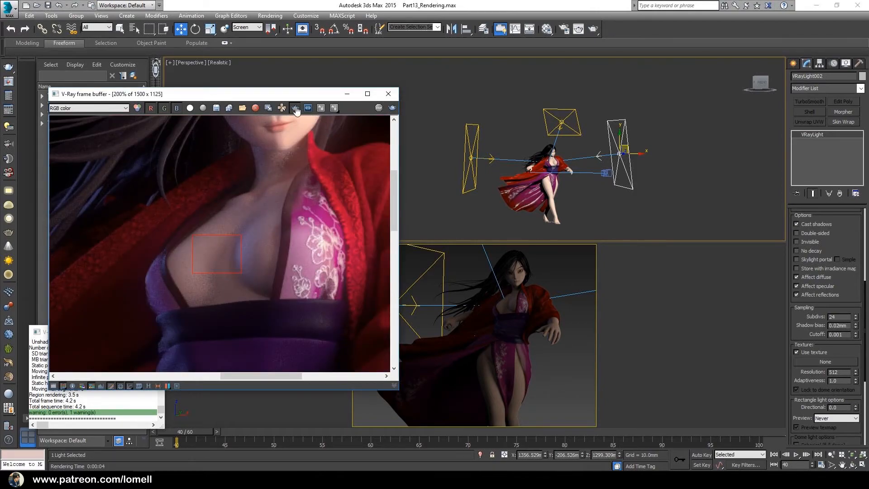
scroll(222, 253, "down", 4)
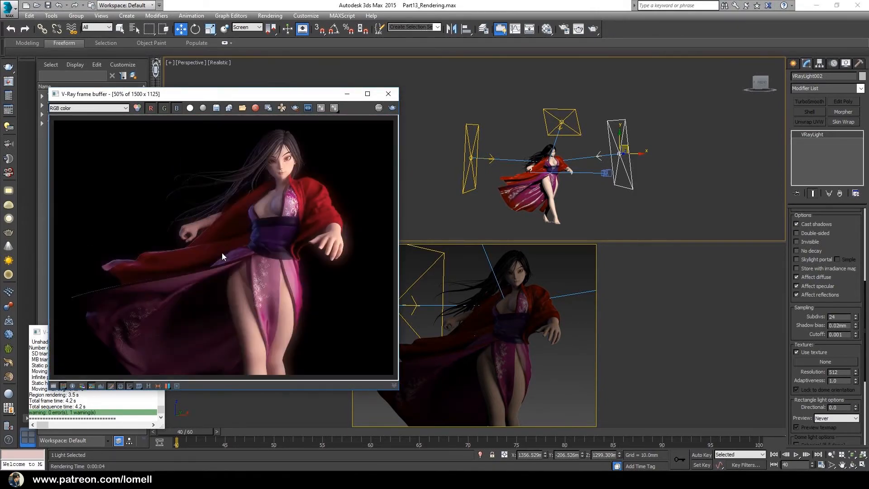
left_click_drag(304, 96, 340, 79)
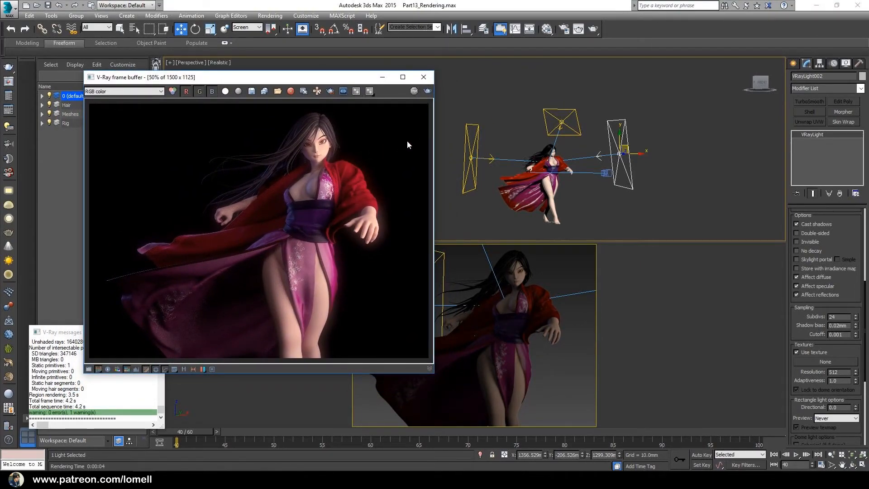
left_click(427, 92)
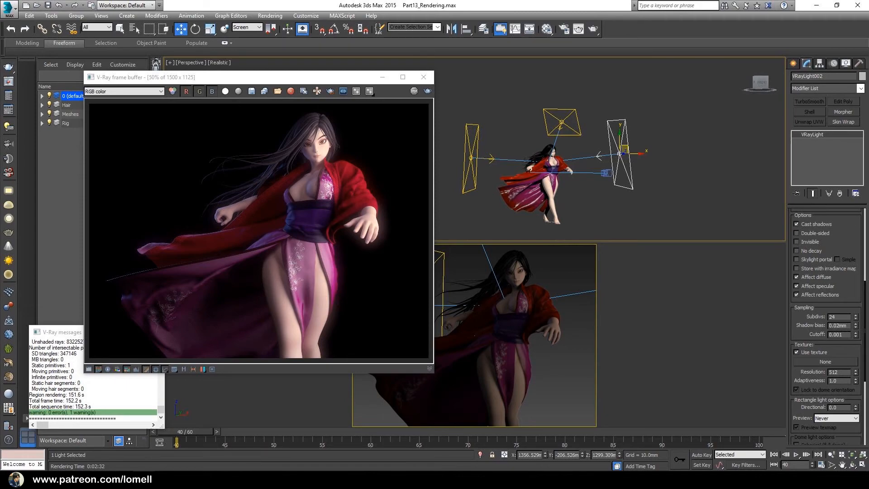
Step: Switch to File Explorer, look over the saved render pass images, and view the finished composite Mulan_3000px.png
mouse_move(97, 480)
left_click(73, 440)
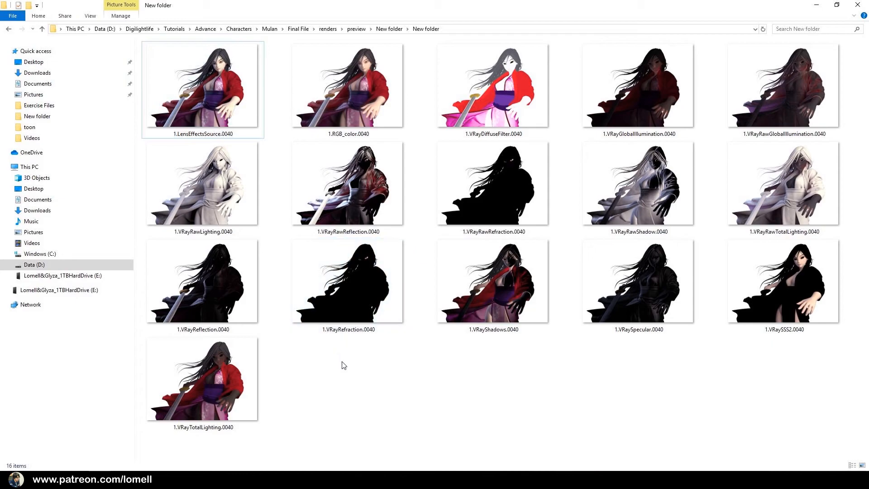
mouse_move(357, 411)
left_mouse_down()
mouse_move(325, 404)
mouse_move(346, 400)
left_mouse_up()
left_click_drag(806, 399, 172, 71)
left_click(460, 405)
left_click(466, 480)
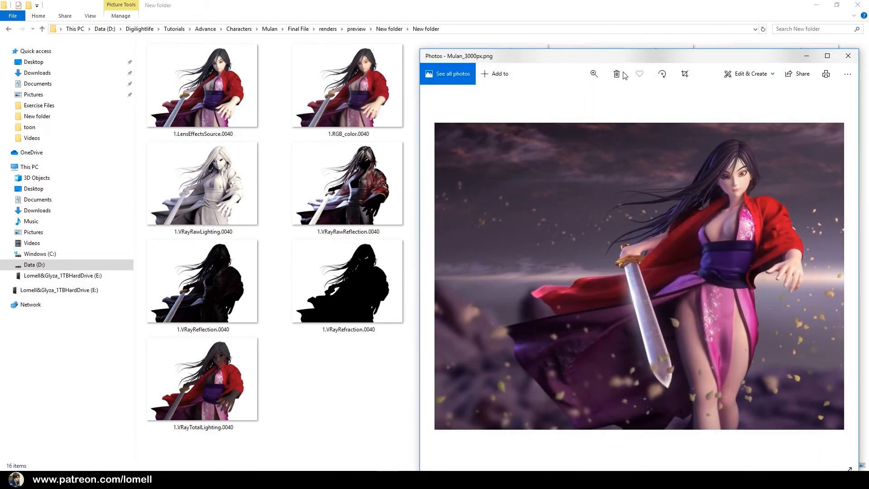
left_click_drag(620, 60, 486, 51)
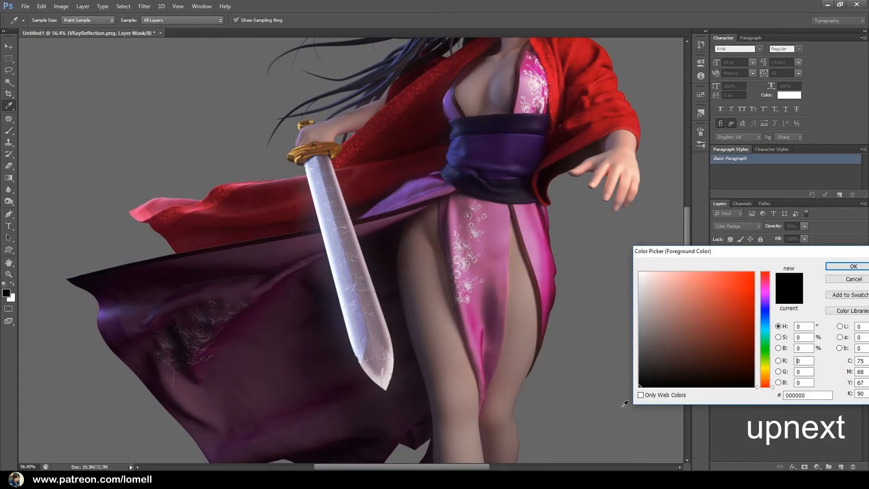
Step: Confirm black as the foreground color and paint over the sword blade on the VRayReflection.png layer mask
key("Return")
left_click_drag(330, 217, 374, 351)
scroll(374, 351, "down", 2, "alt")
Step: Add a layer mask to VRayRawTotalLighting.png and paint black on it over the face at 50% opacity
left_click(784, 254)
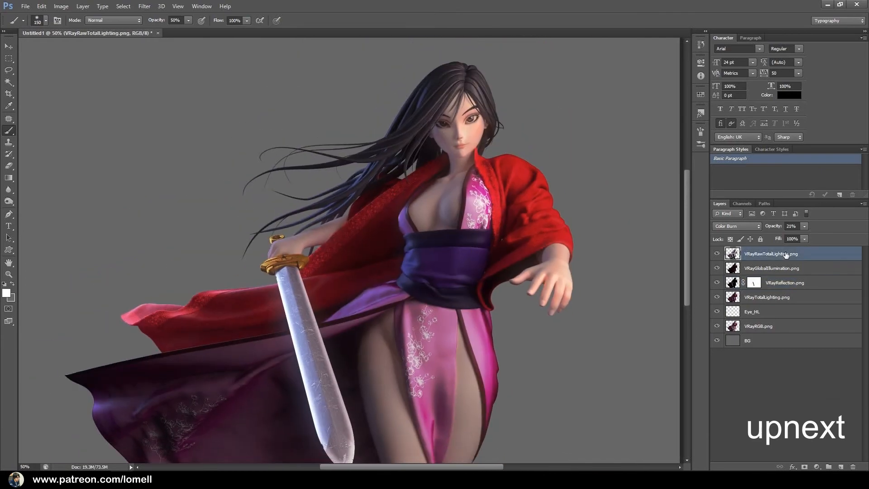
scroll(471, 119, "up", 4, "alt")
scroll(428, 97, "down", 4, "alt")
left_click(805, 467)
scroll(471, 136, "up", 3, "alt")
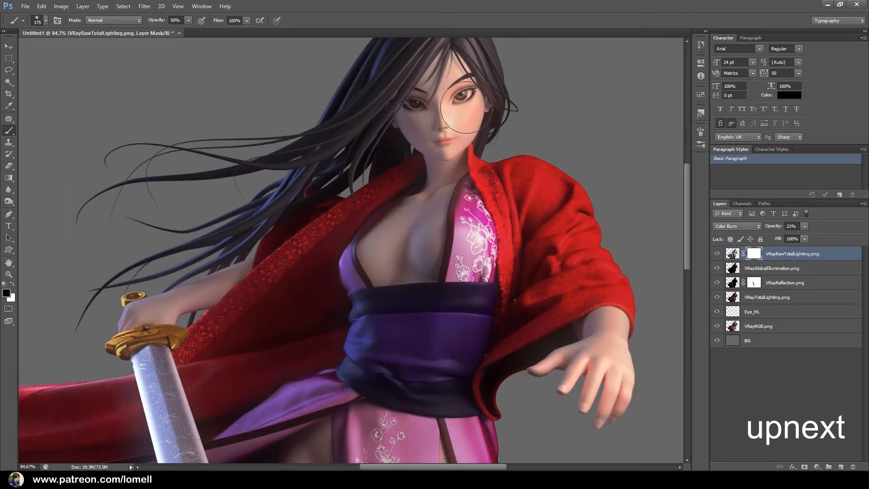
left_click_drag(453, 86, 468, 156)
Step: Lower the brush opacity to 23% and paint the VRayRawTotalLighting.png mask over the face, chest and red sleeve
left_click(188, 20)
left_click_drag(188, 30, 176, 30)
left_click_drag(475, 134, 460, 170)
mouse_move(430, 274)
left_mouse_down()
mouse_move(404, 323)
mouse_move(407, 292)
left_mouse_up()
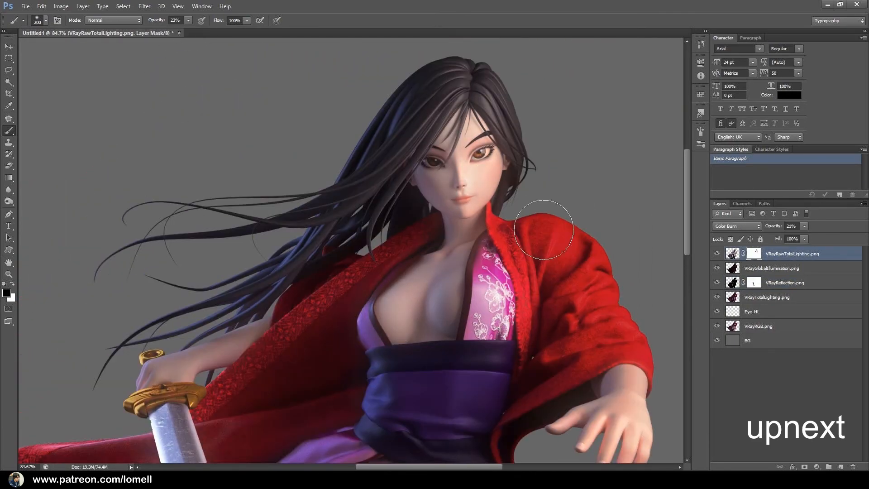
left_click_drag(551, 248, 500, 133)
left_click_drag(574, 274, 557, 330)
mouse_move(172, 238)
left_mouse_down()
mouse_move(111, 251)
mouse_move(181, 235)
left_mouse_up()
Step: Paint broader areas of the figure on the VRayRawTotalLighting.png mask, enlarging the brush for the long strokes
scroll(366, 309, "down", 2, "alt")
left_click_drag(365, 309, 395, 80)
left_click_drag(442, 145, 440, 259)
key("bracketright")
key("bracketright")
key("bracketright")
key("bracketright")
mouse_move(432, 181)
left_mouse_down()
mouse_move(440, 292)
mouse_move(406, 346)
left_mouse_up()
left_click_drag(351, 229, 332, 337)
mouse_move(390, 150)
left_mouse_down()
mouse_move(402, 238)
mouse_move(421, 284)
left_mouse_up()
mouse_move(302, 279)
left_mouse_down()
mouse_move(421, 301)
mouse_move(406, 306)
left_mouse_up()
Step: Compare the image with VRayRawTotalLighting.png hidden and shown, and touch up its mask with a smaller brush
key("bracketleft")
key("bracketleft")
left_click(717, 255)
left_click(718, 254)
left_click_drag(145, 363, 189, 402)
key("bracketleft")
key("bracketleft")
key("bracketleft")
key("bracketleft")
key("bracketright")
key("bracketright")
scroll(245, 215, "down", 2, "alt")
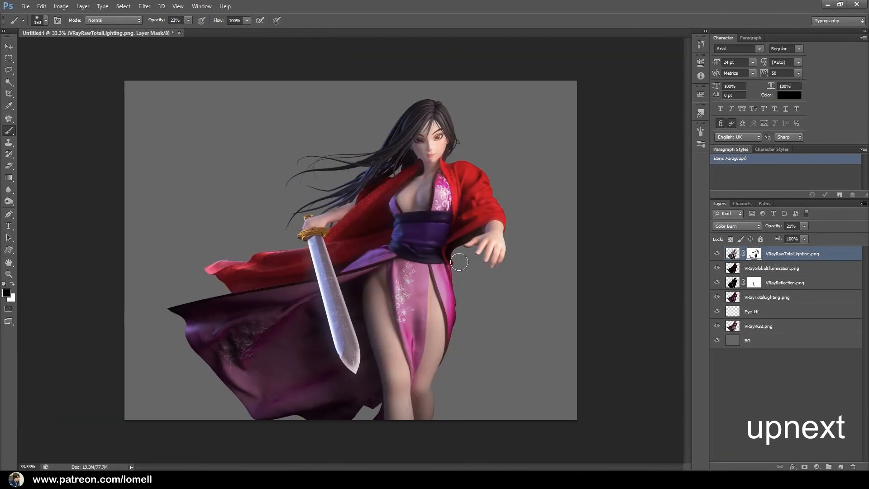
Step: Group the layers from VRayTotalLighting.png up to VRayRawTotalLighting.png and name the group Render Passes
left_click(806, 299)
left_click(812, 253, "shift")
key("ctrl+g")
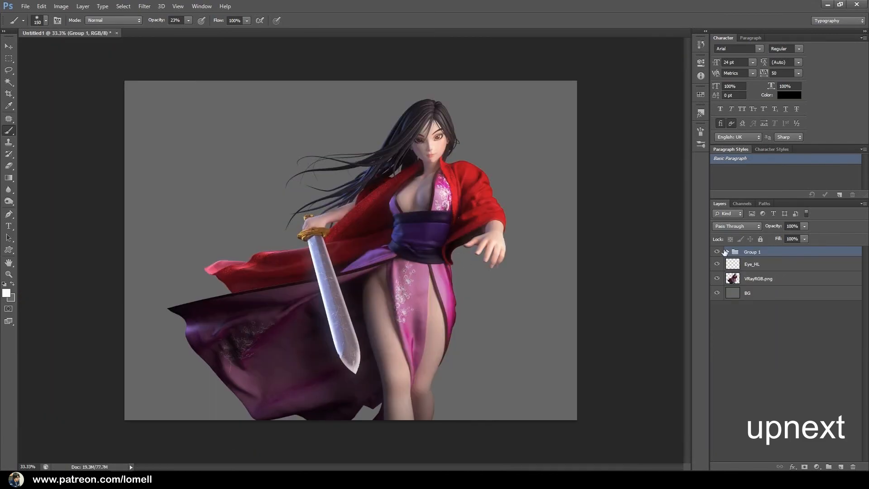
double_click(765, 252)
type("Render Passes")
key("Return")
Step: Add an adjustment layer above the Render Passes group and set its value to -25
left_click(817, 466)
left_click(809, 362)
left_click(624, 85)
left_click(626, 100)
left_click_drag(666, 119, 653, 120)
type("-25")
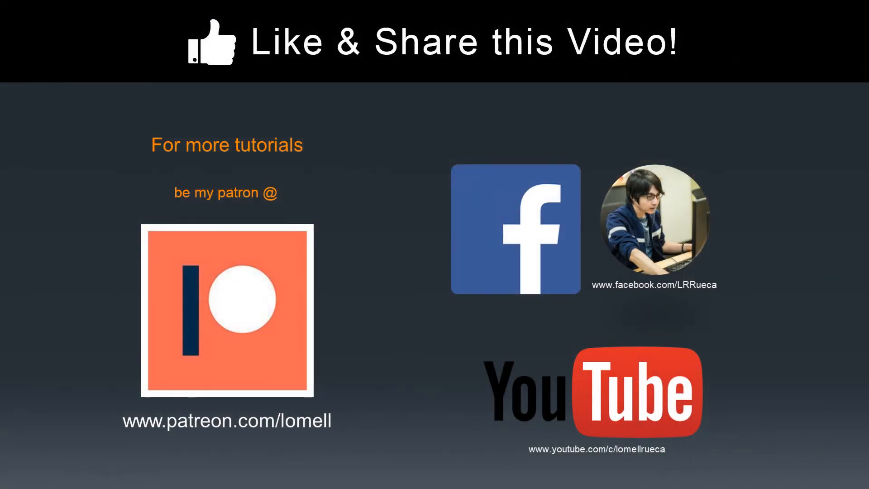